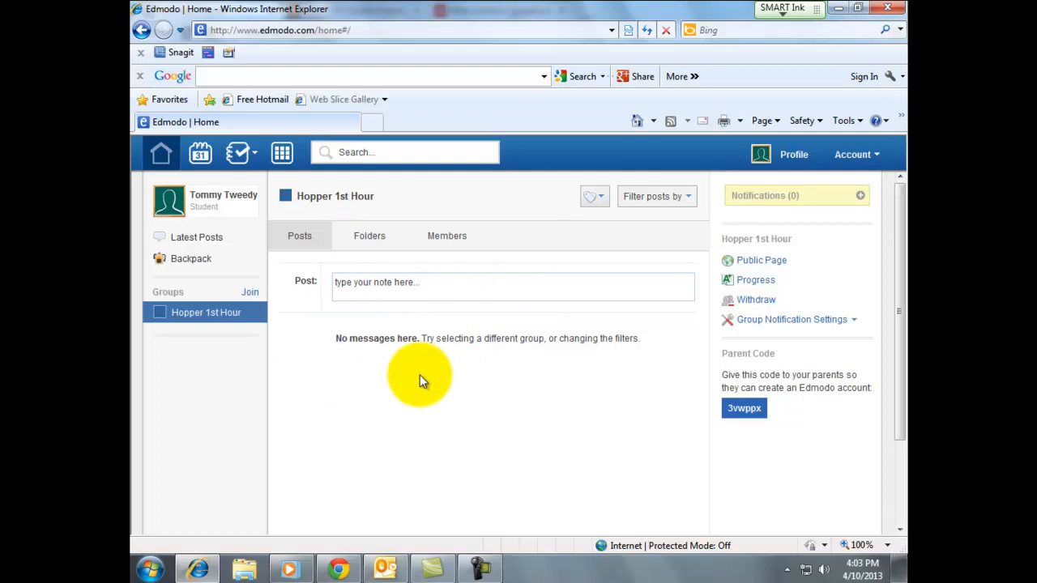
Switch to the teacher account in Chrome and write a 1st Hour group note: "Please view this short video and then reply with what you have learned.".
left_click(343, 572)
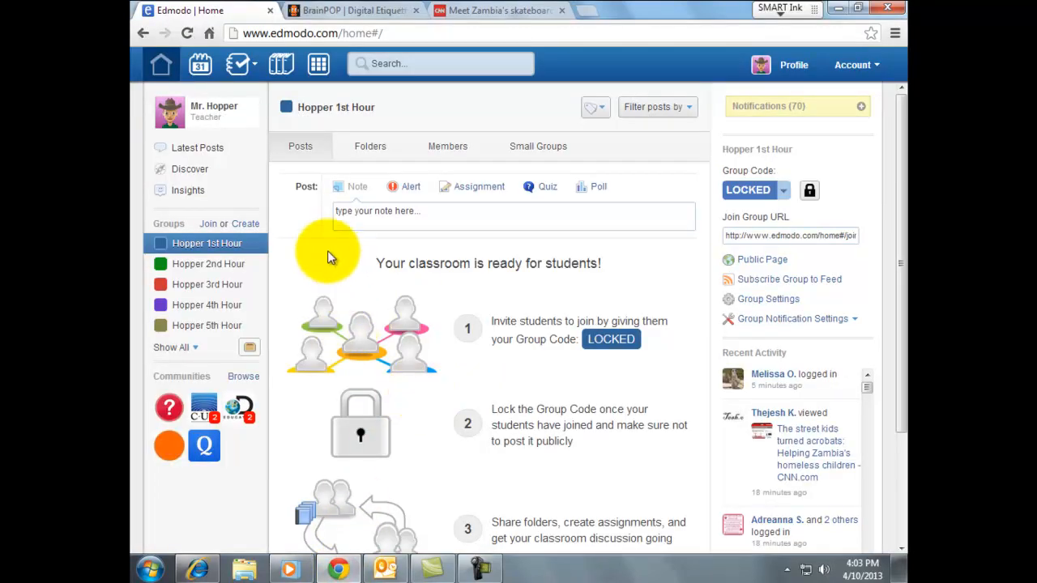
left_click(211, 251)
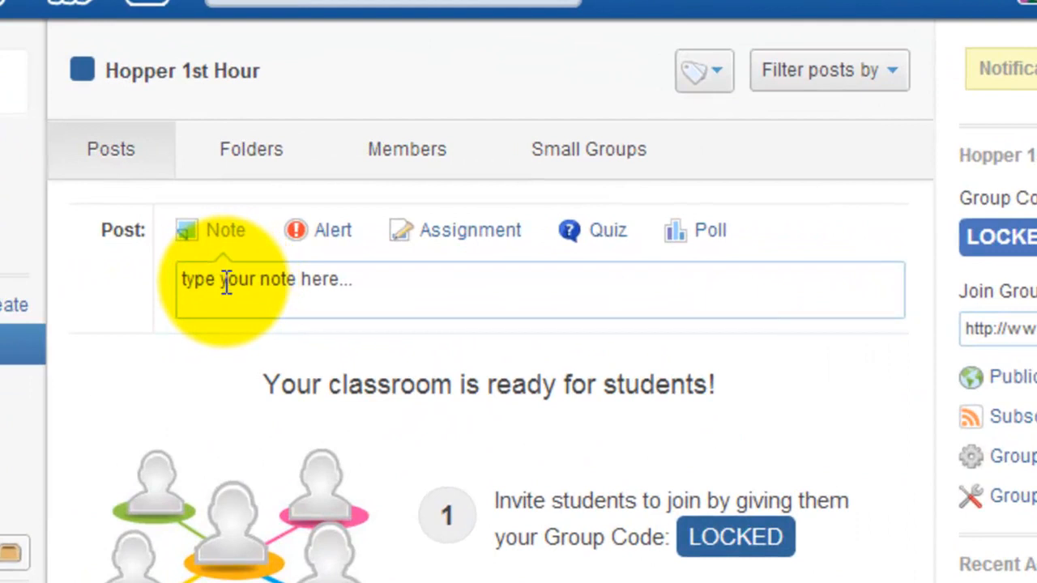
left_click(225, 283)
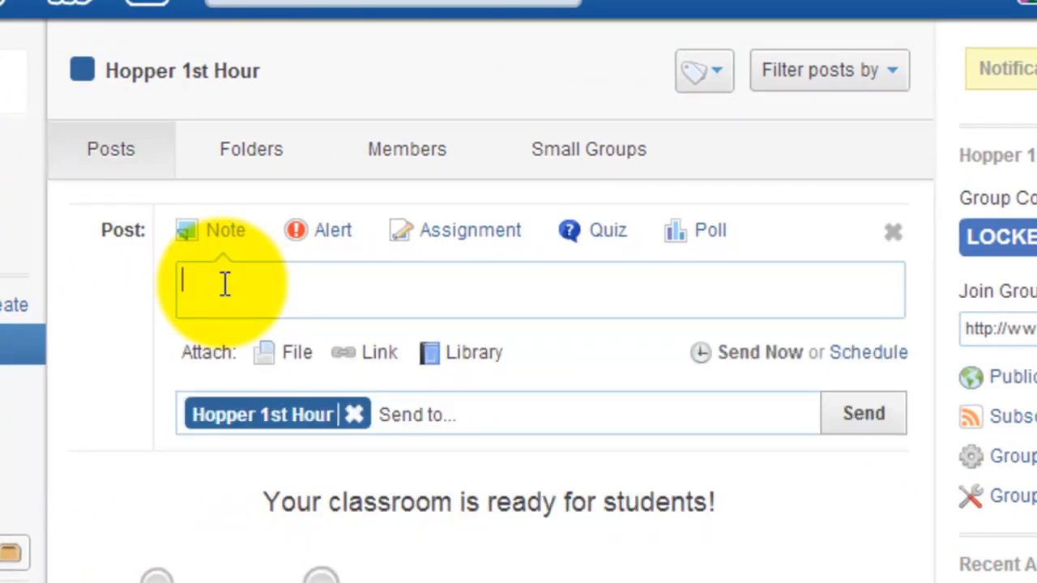
type("Please view this ")
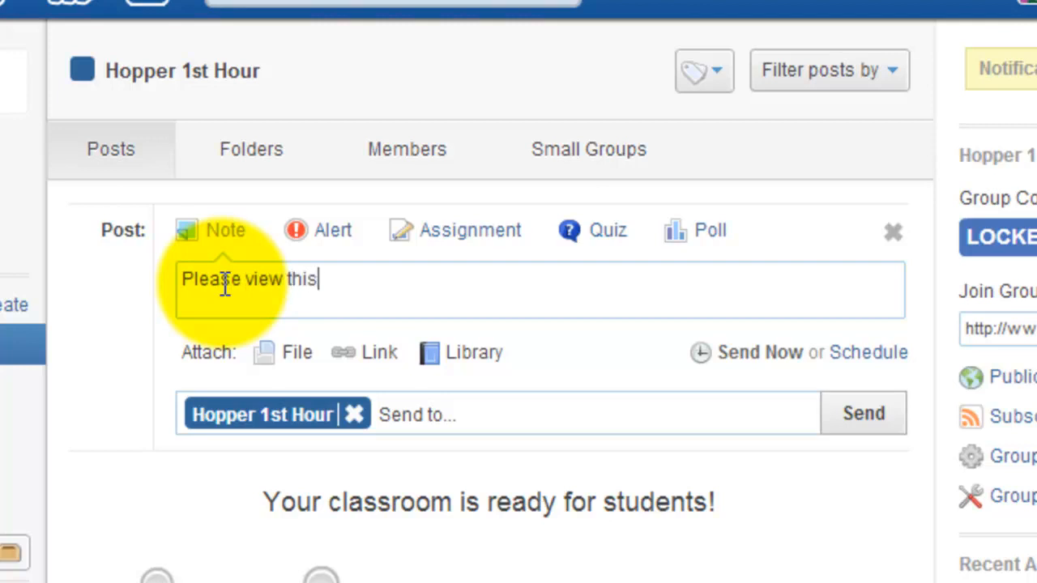
type("short vi")
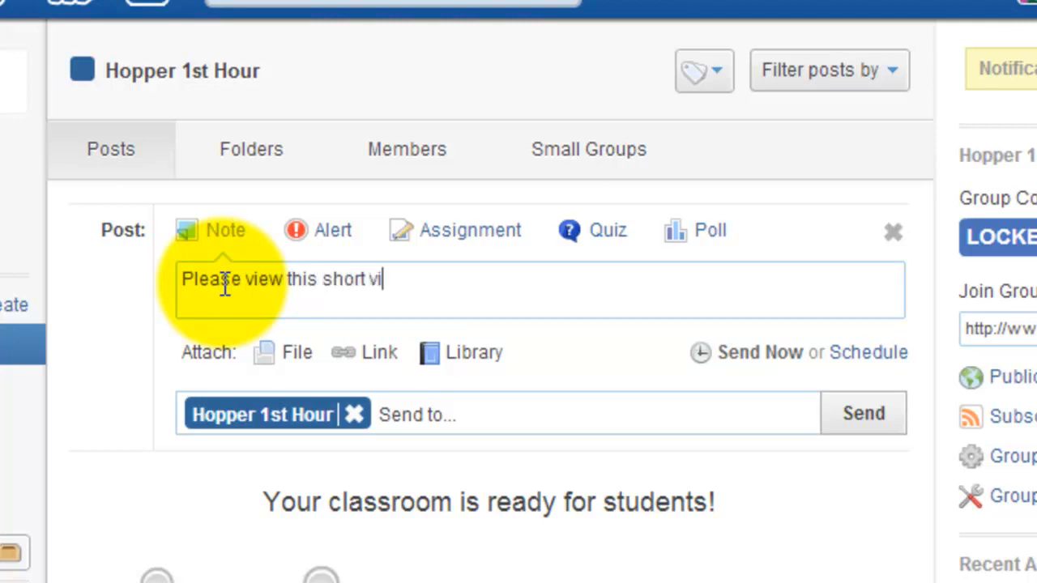
type("deo an and t")
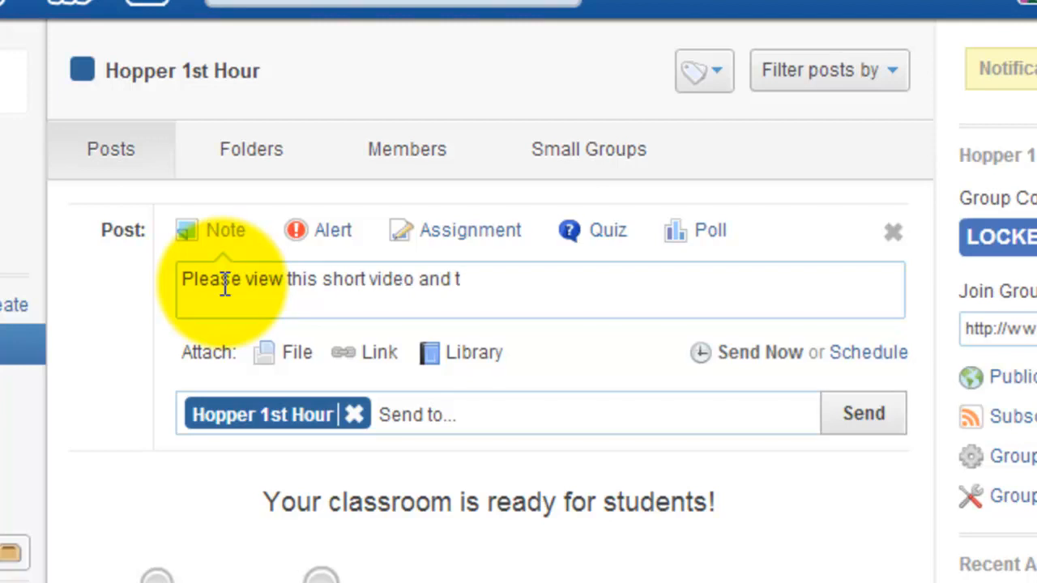
type("then reply with what you have")
key("BackSpace")
type("e learned.")
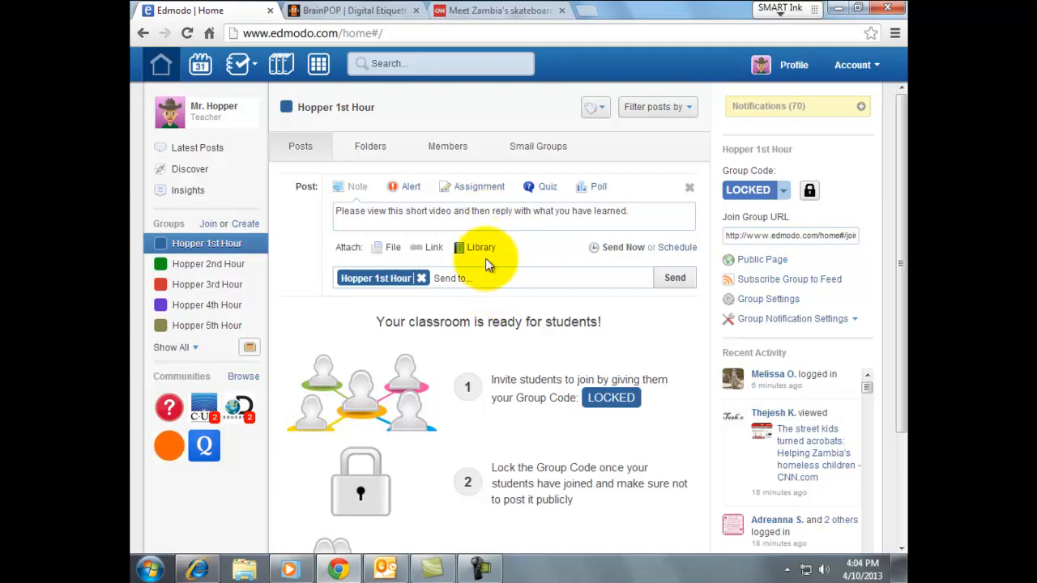
Copy the web address of the BrainPOP Digital Etiquette page.
left_click(391, 10)
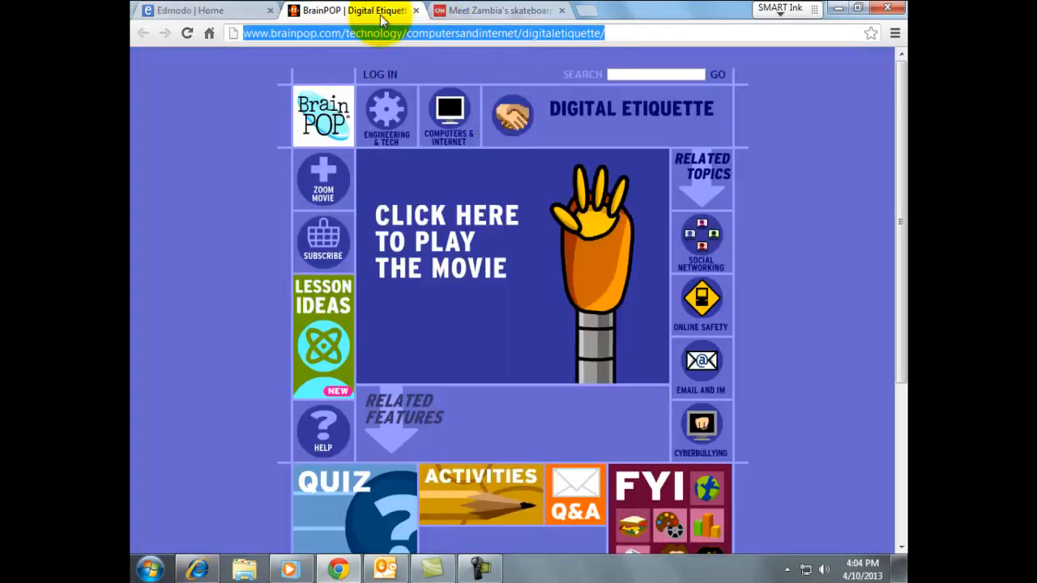
right_click(409, 38)
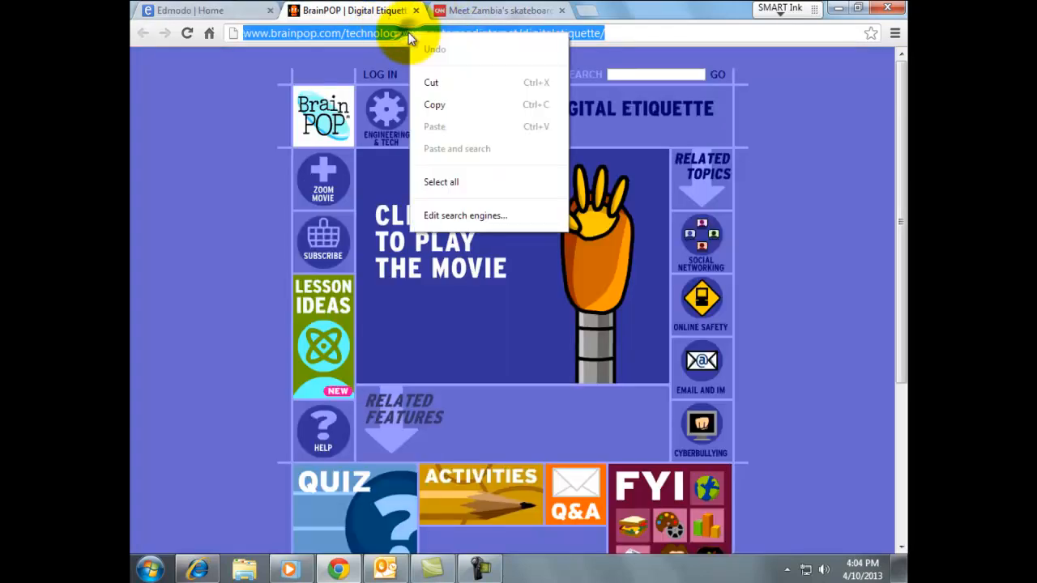
left_click(443, 110)
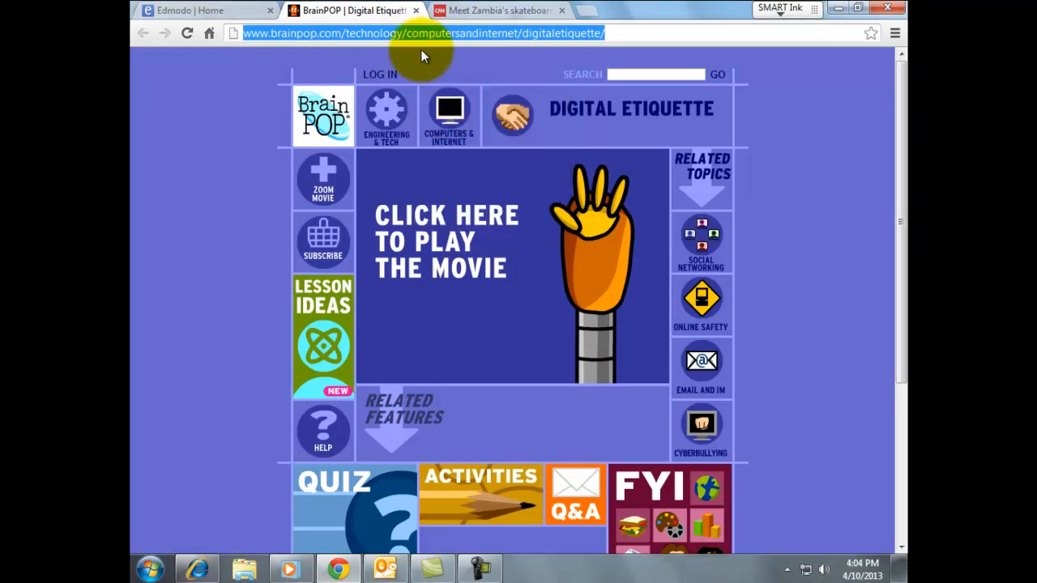
Attach the copied BrainPOP address to the Edmodo note as a link titled "BrainPOP | Digital Etiquette".
left_click(247, 10)
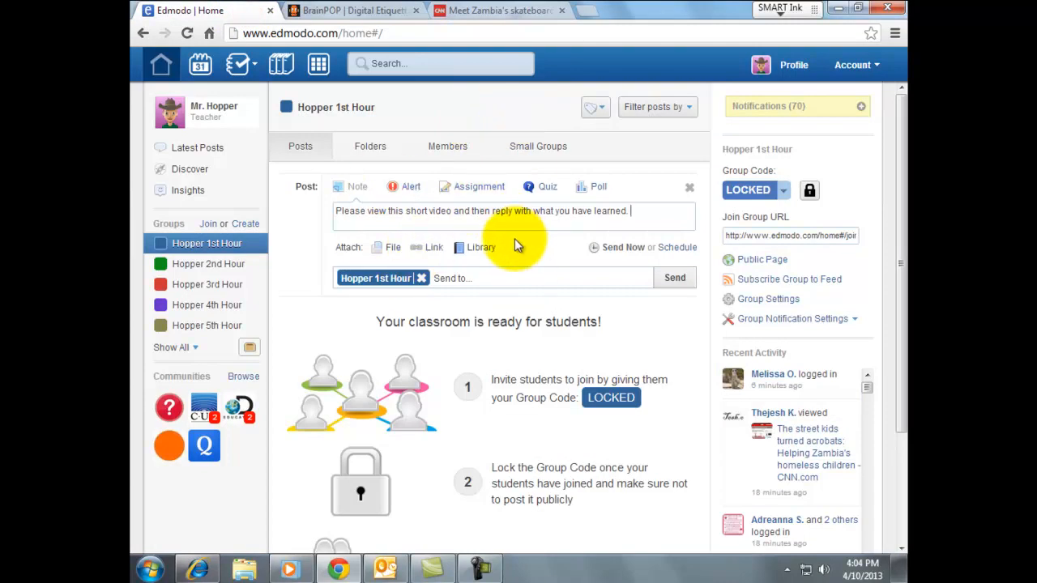
left_click(432, 250)
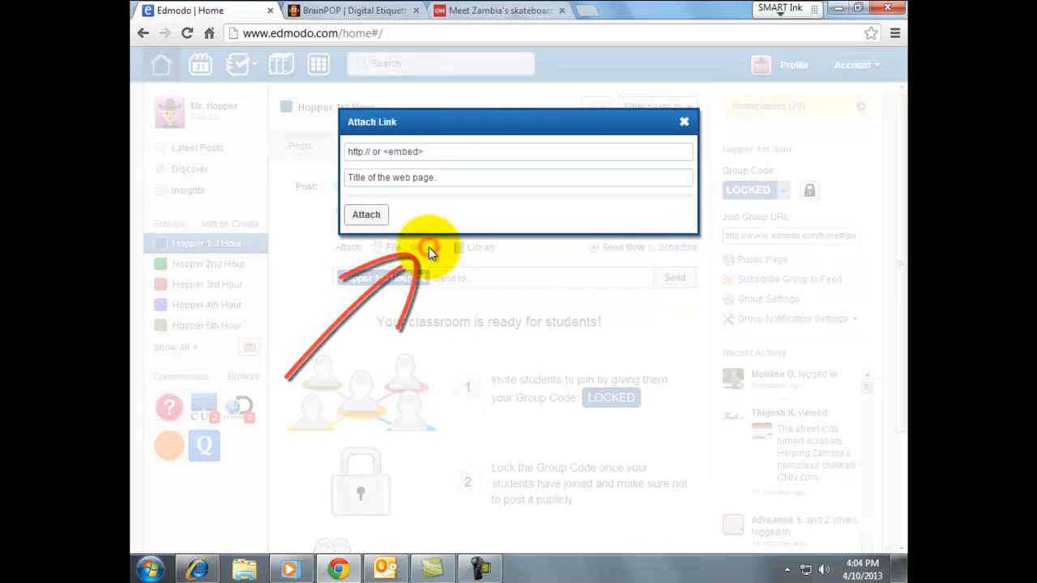
right_click(404, 152)
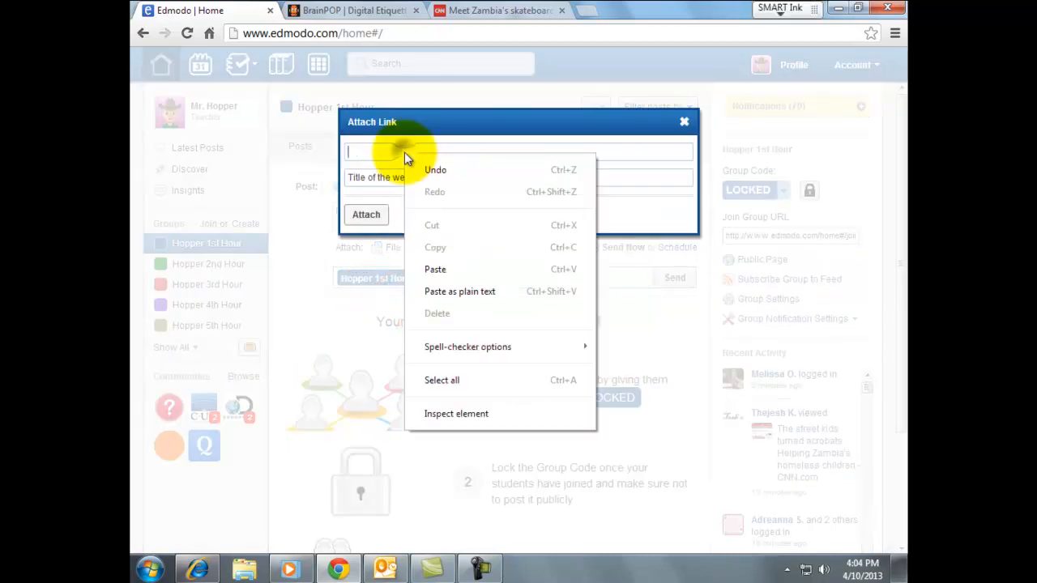
left_click(444, 269)
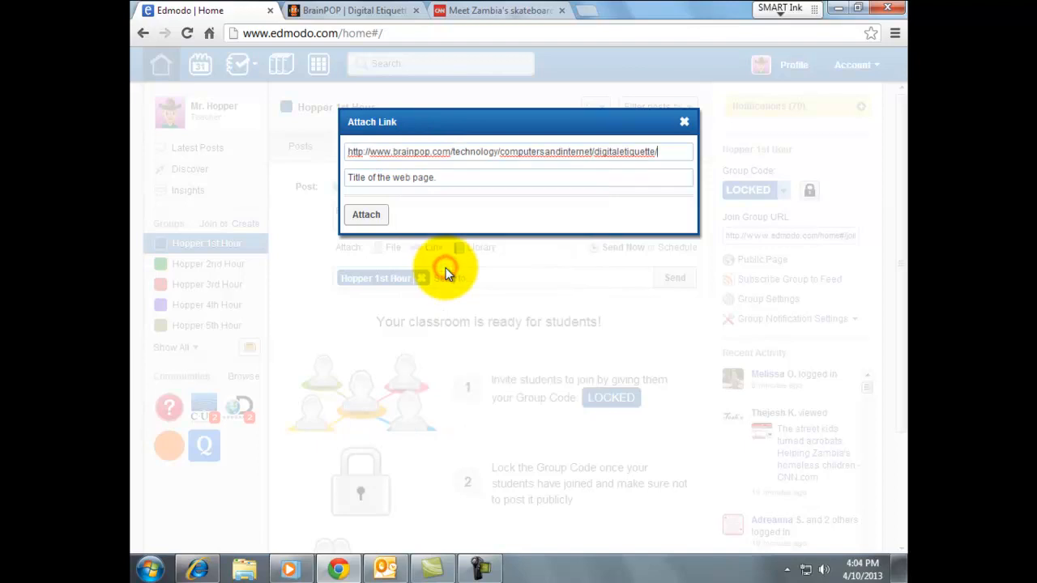
left_click(375, 175)
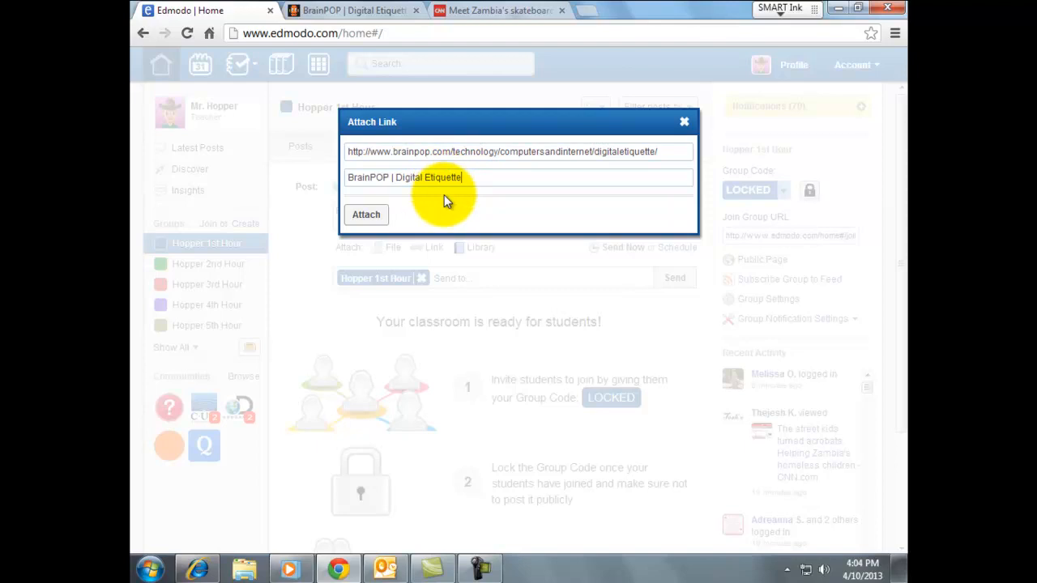
left_click(372, 217)
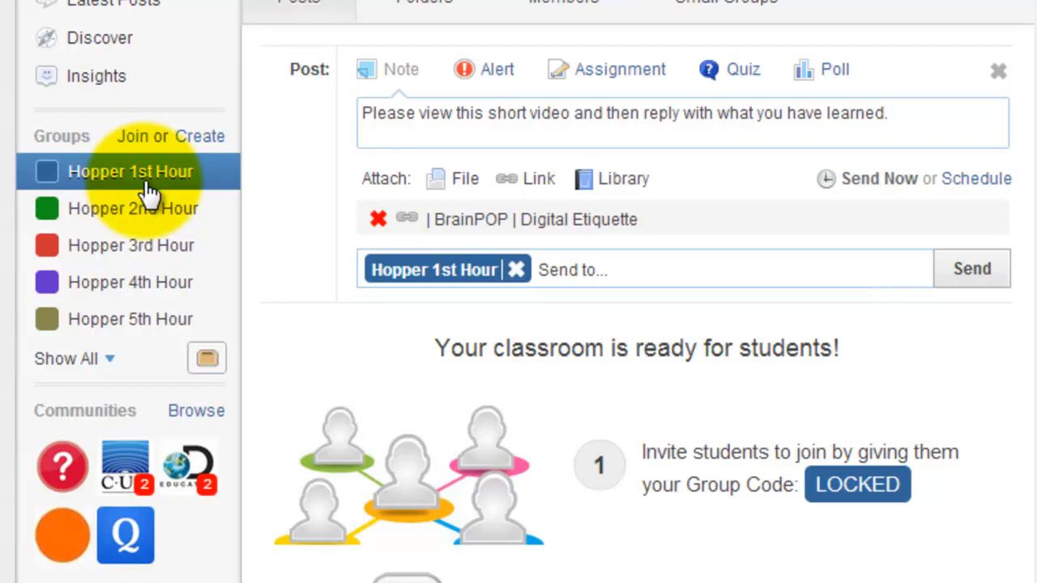
Add the 2nd Hour, 3rd Hour and 5th Hour groups as recipients of the note.
left_click(571, 270)
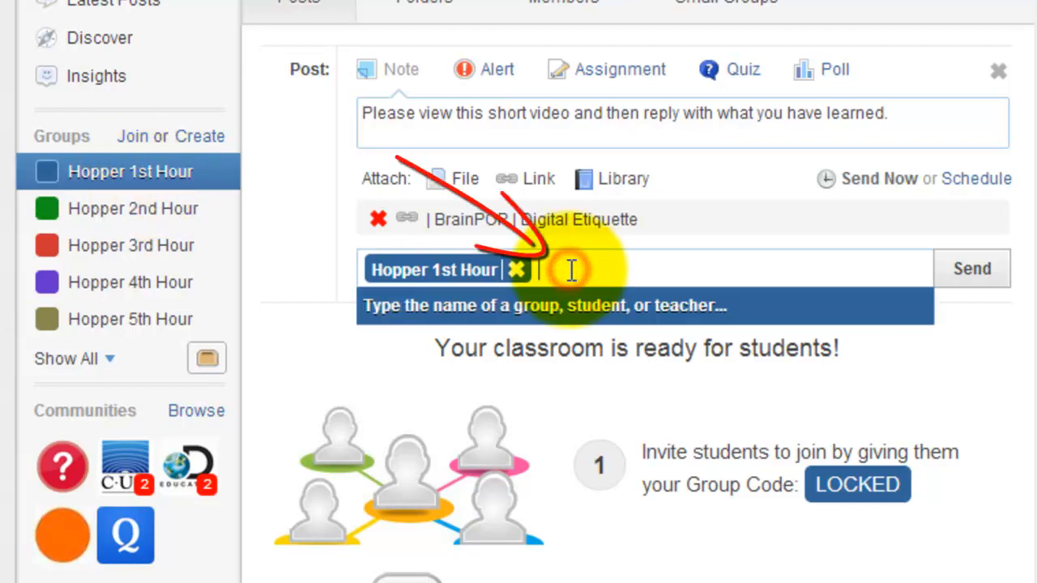
type("2")
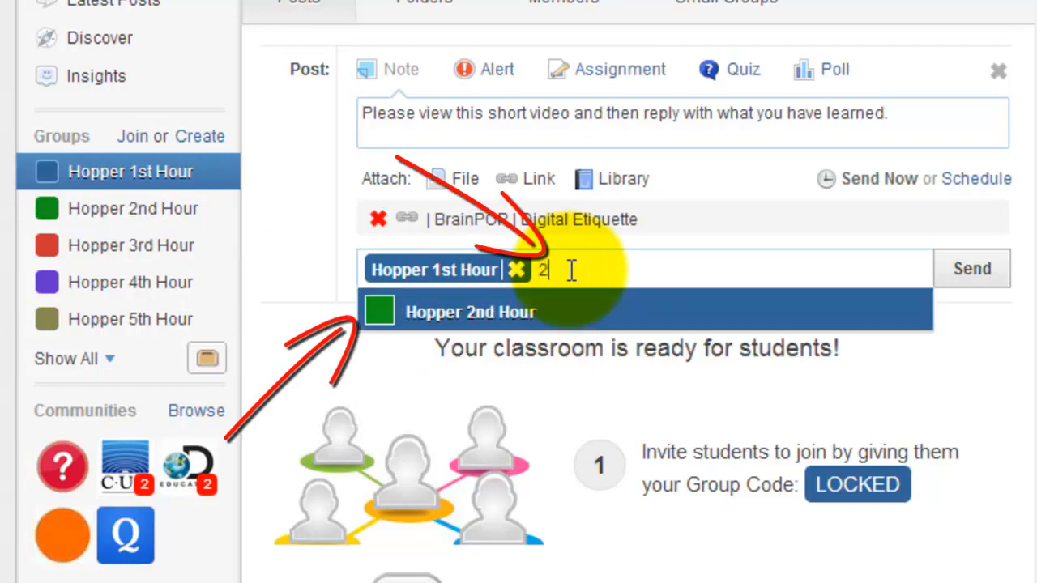
left_click(490, 308)
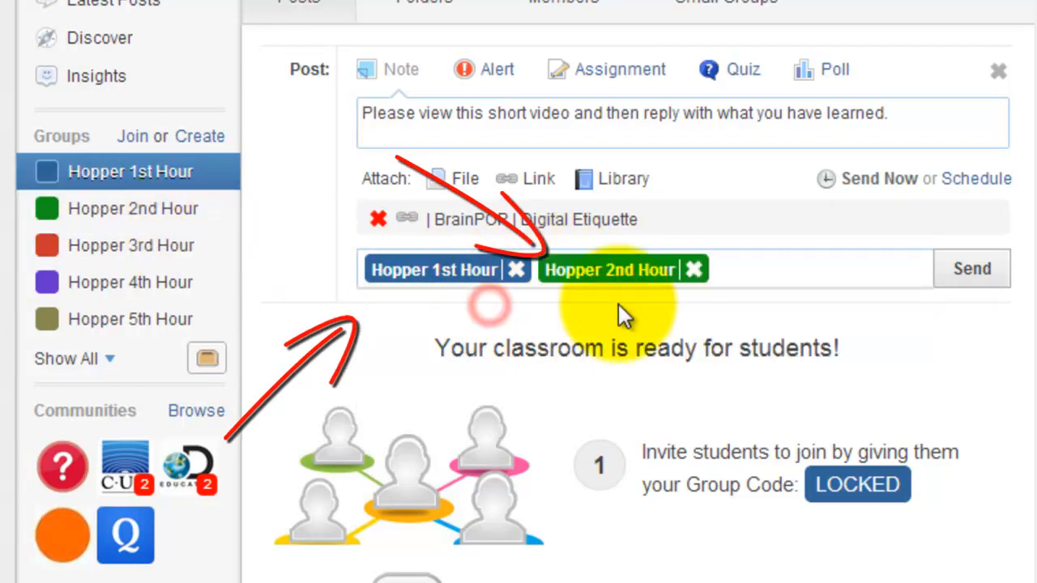
left_click(756, 272)
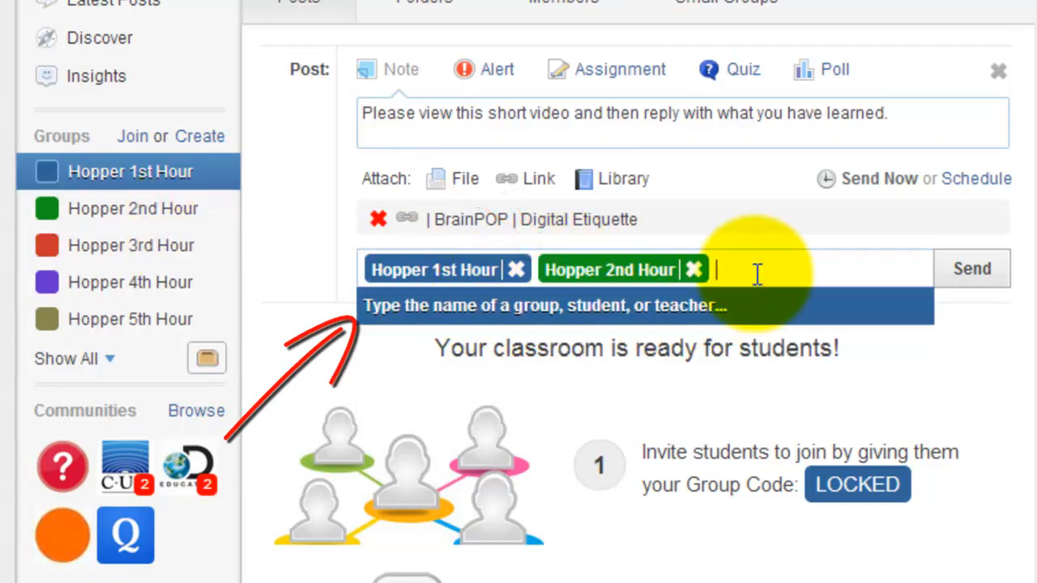
type("3")
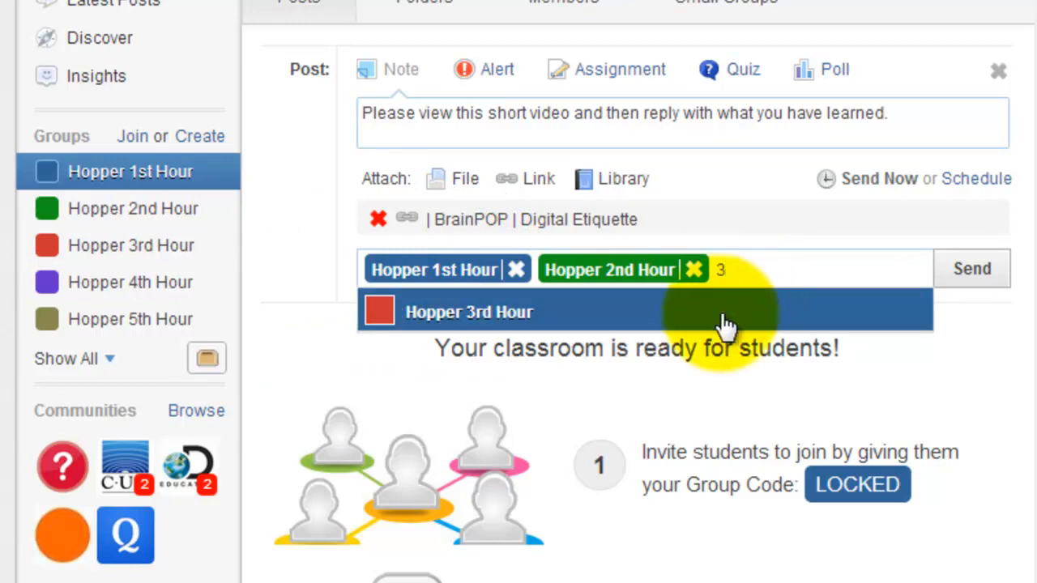
left_click(723, 316)
left_click(908, 268)
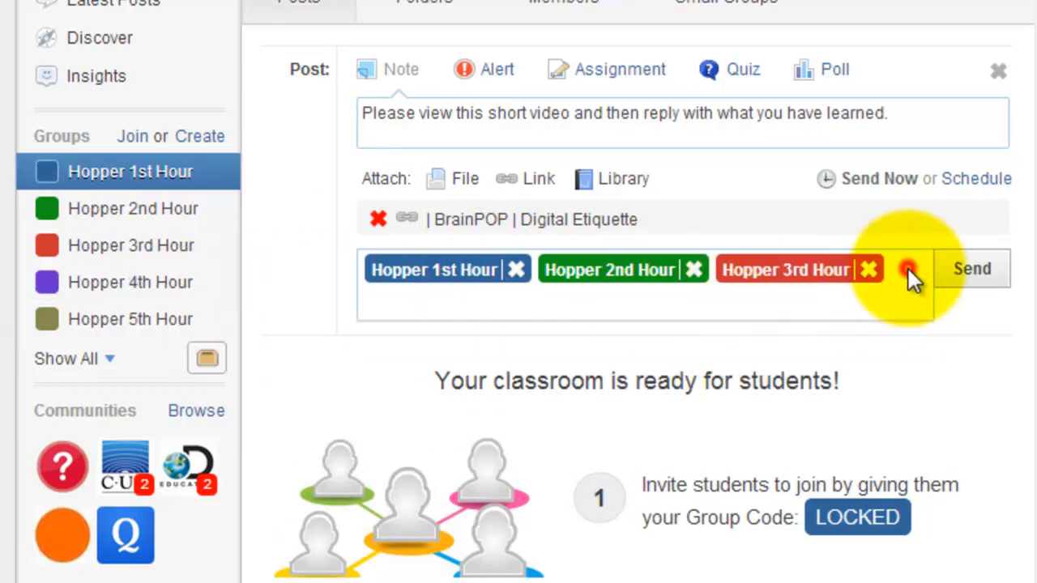
type("5")
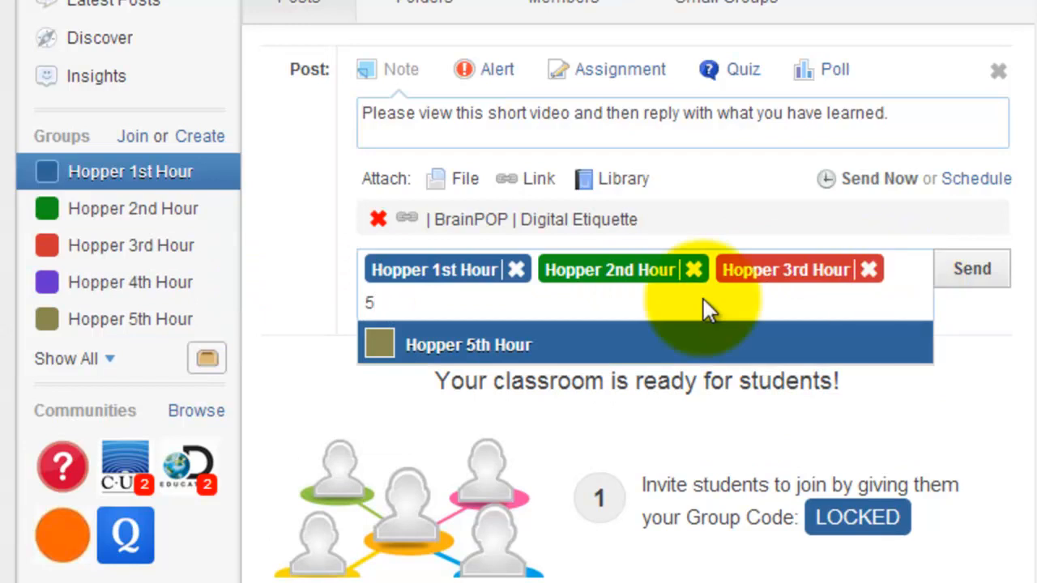
left_click(487, 336)
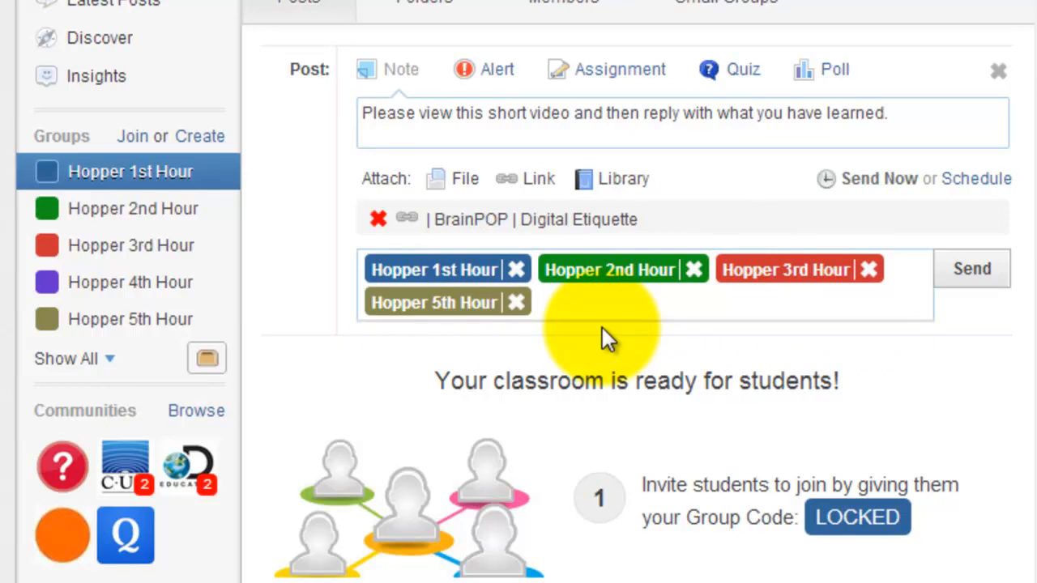
Remove the 5th Hour, 2nd Hour and 3rd Hour groups from the note's recipients.
left_click(514, 303)
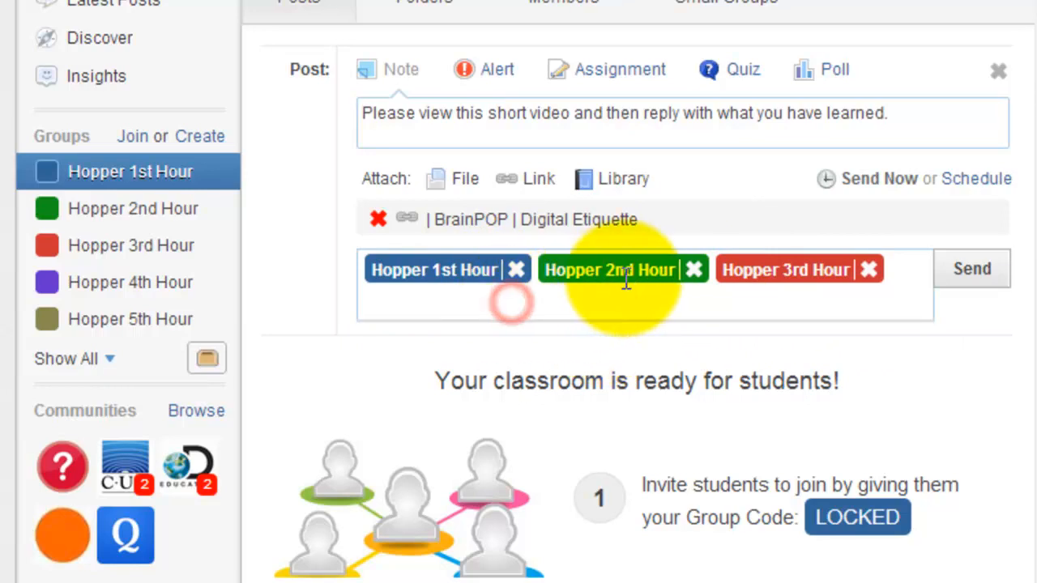
left_click(690, 271)
left_click(688, 271)
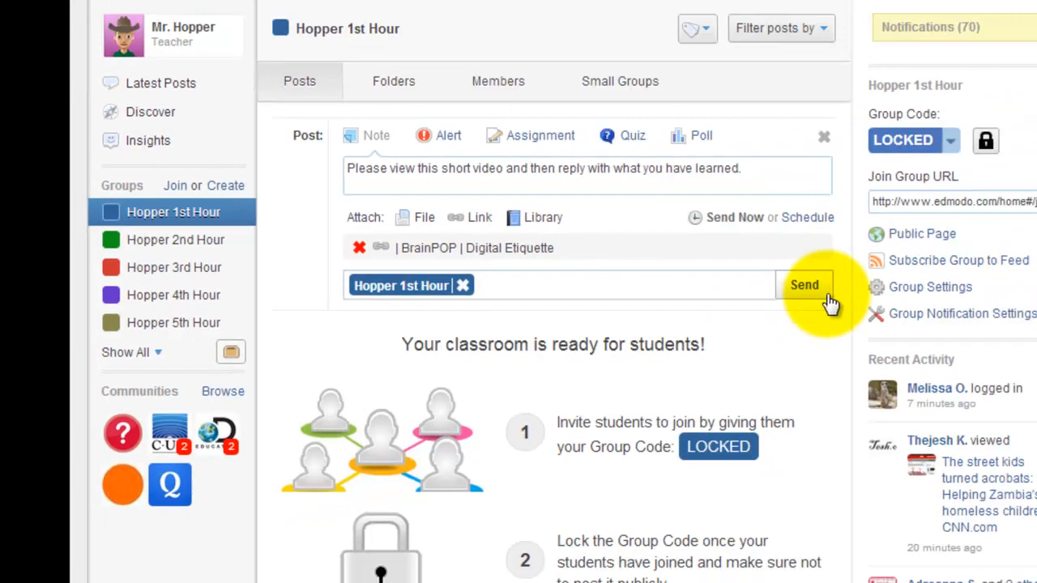
Send the note to the 1st Hour group and open that group in the student account in Internet Explorer.
left_click(989, 269)
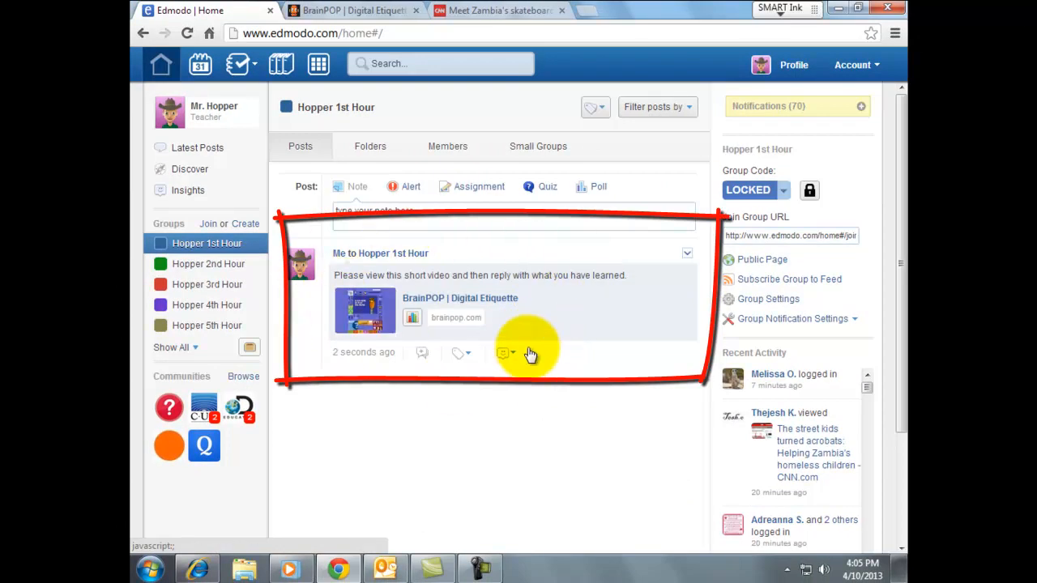
left_click(197, 570)
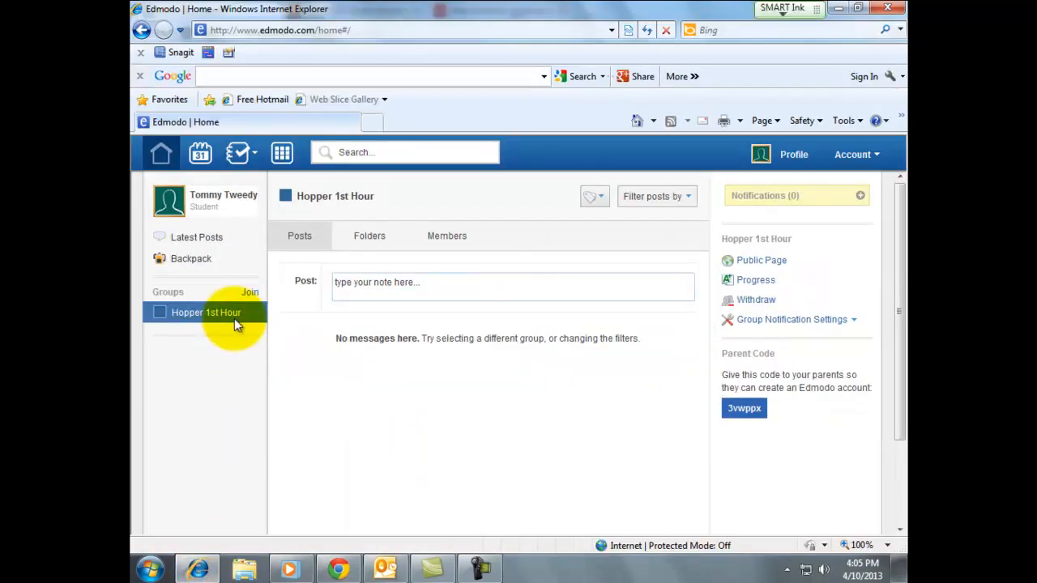
left_click(205, 315)
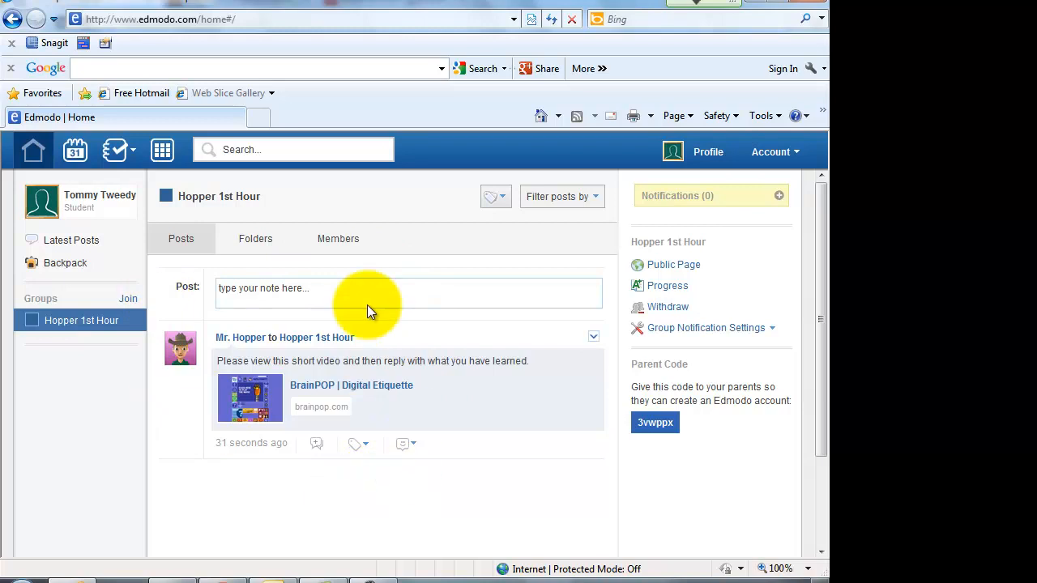
Post the note "blah blah blah..." to the 1st Hour group from the student account.
left_click(272, 290)
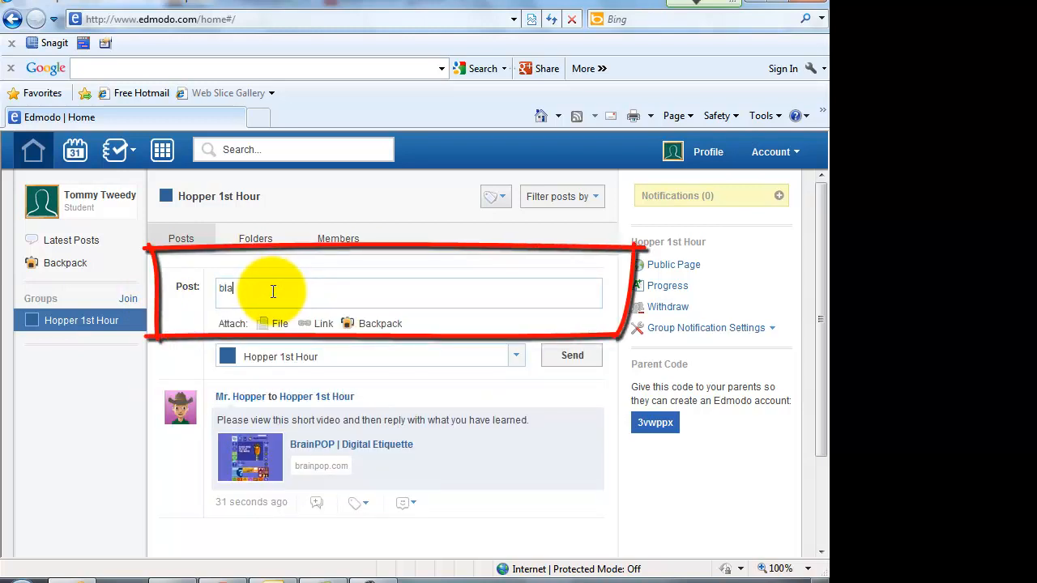
type("blah blah blah...")
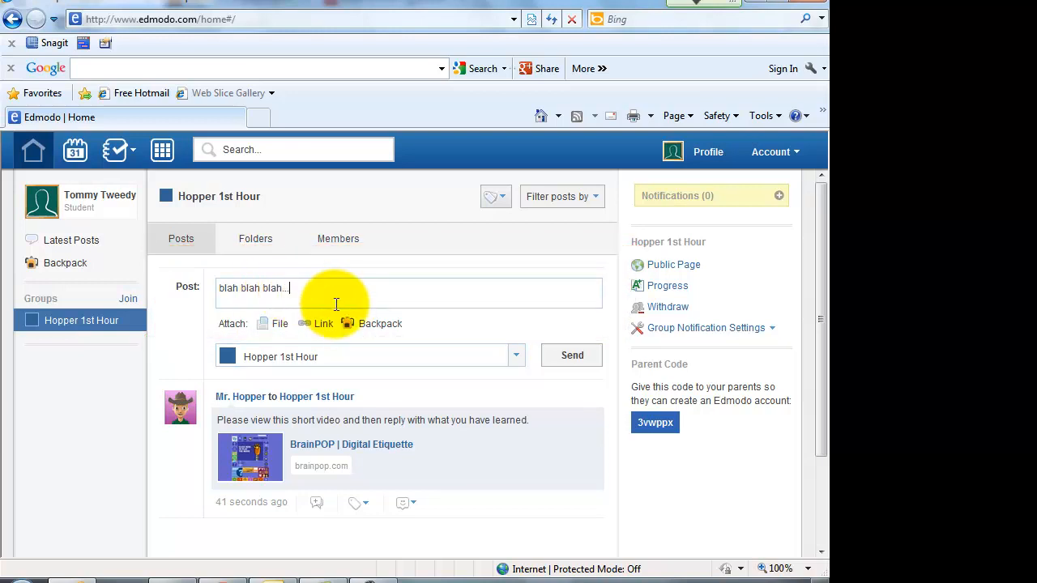
left_click(576, 356)
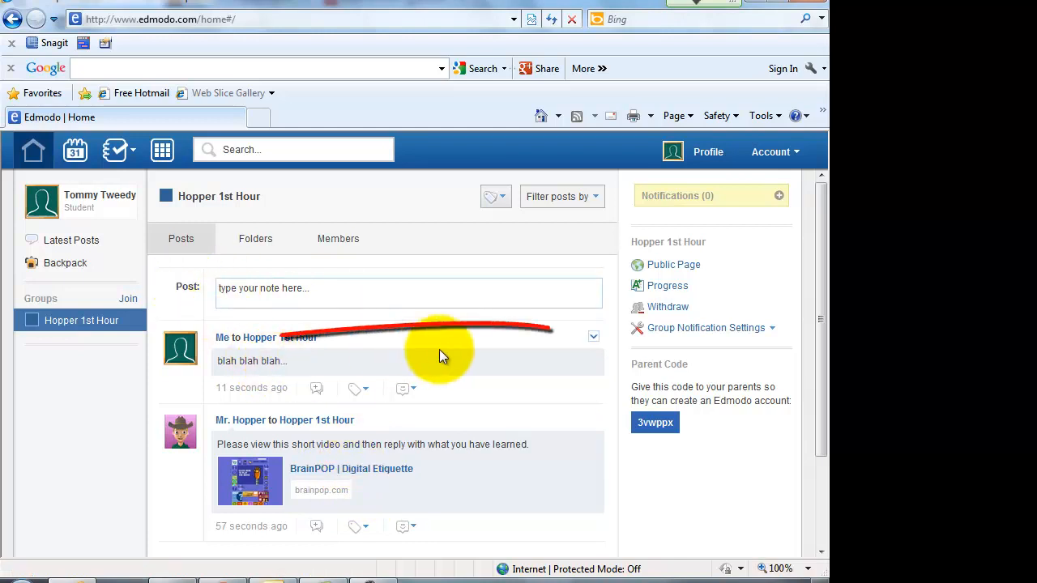
Delete the student's "blah blah blah..." post from the 1st Hour group.
left_click(594, 339)
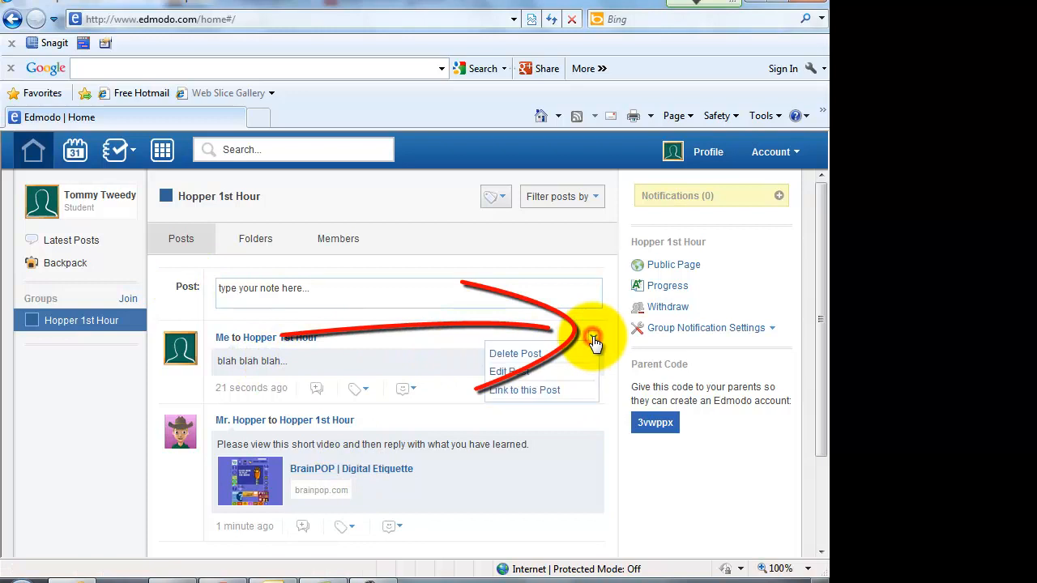
left_click(524, 354)
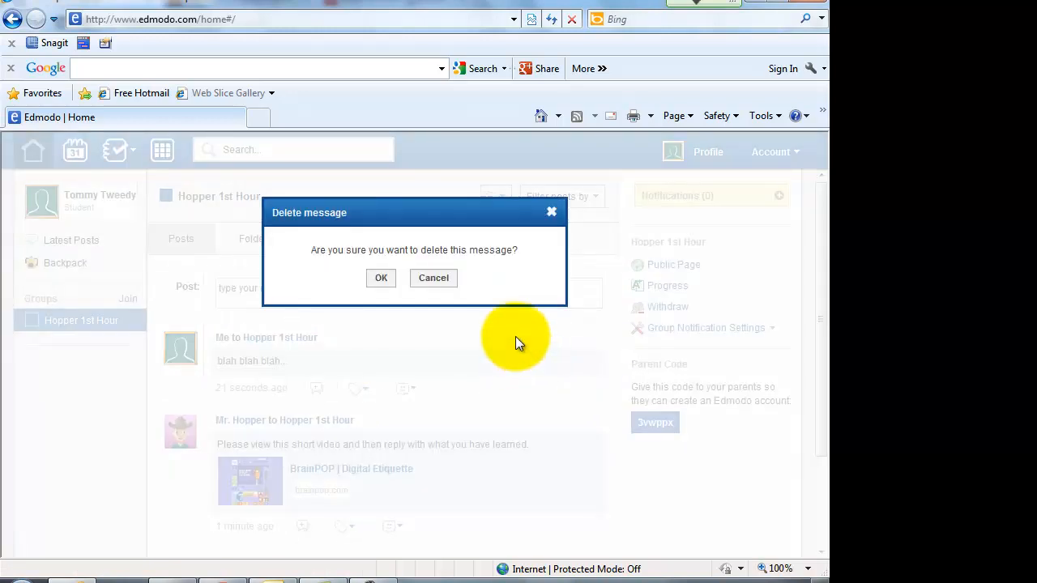
left_click(377, 277)
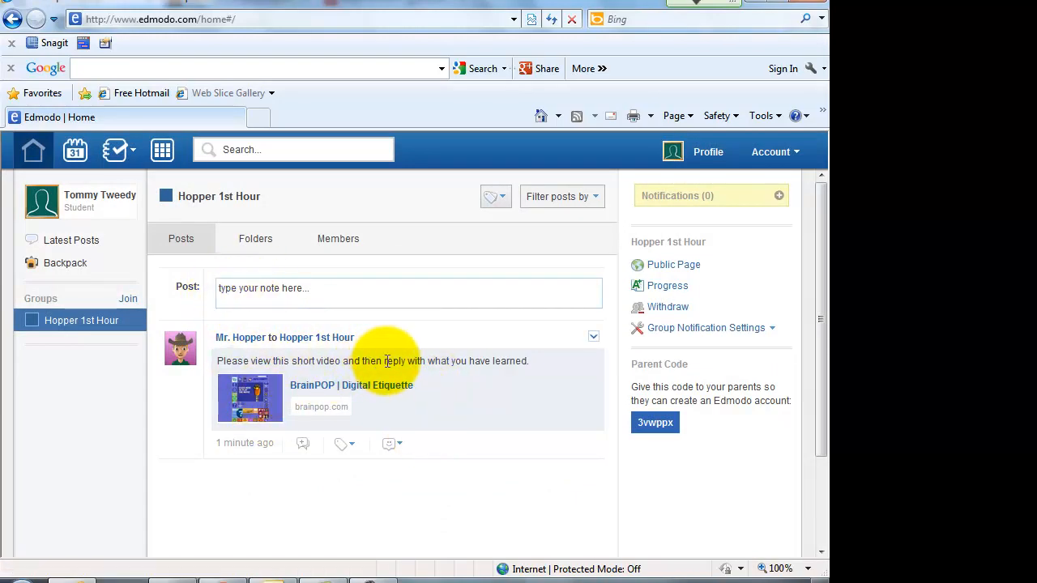
Reply "blah blah..." to the teacher's BrainPOP video note from the student account.
left_click_drag(383, 361, 428, 362)
left_click(435, 401)
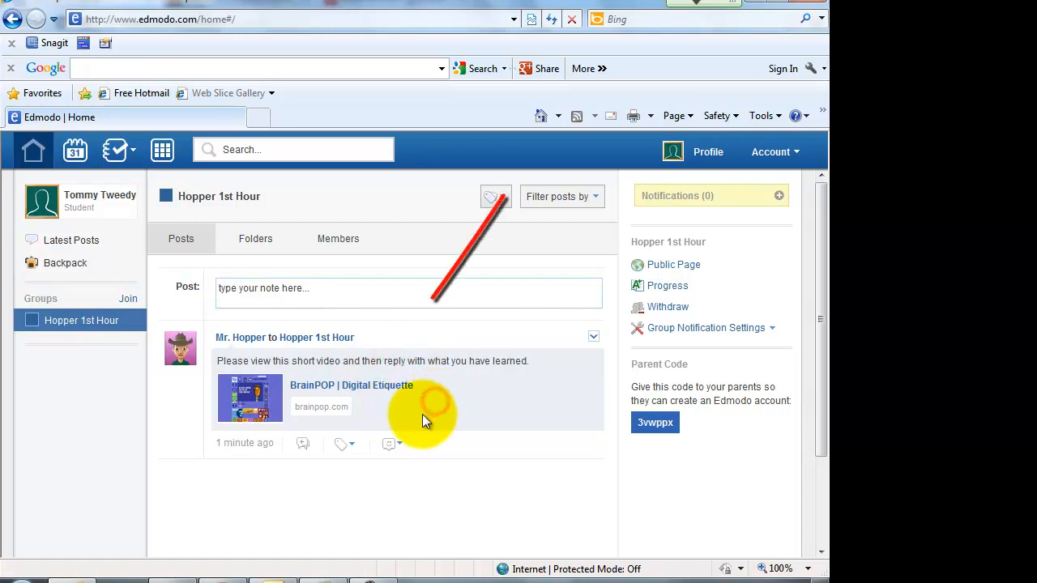
left_click(304, 448)
type("blah blah...")
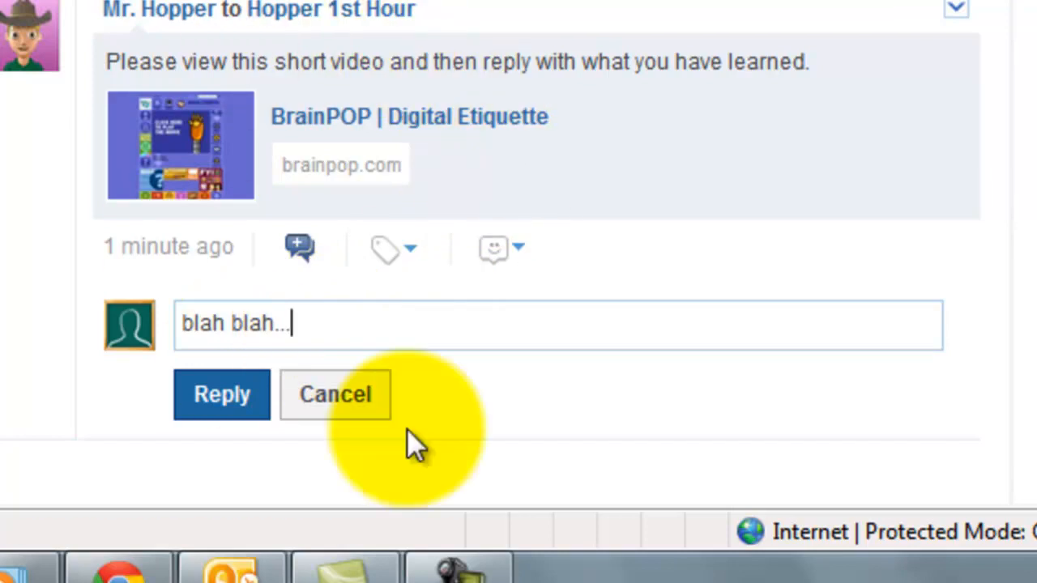
left_click(224, 397)
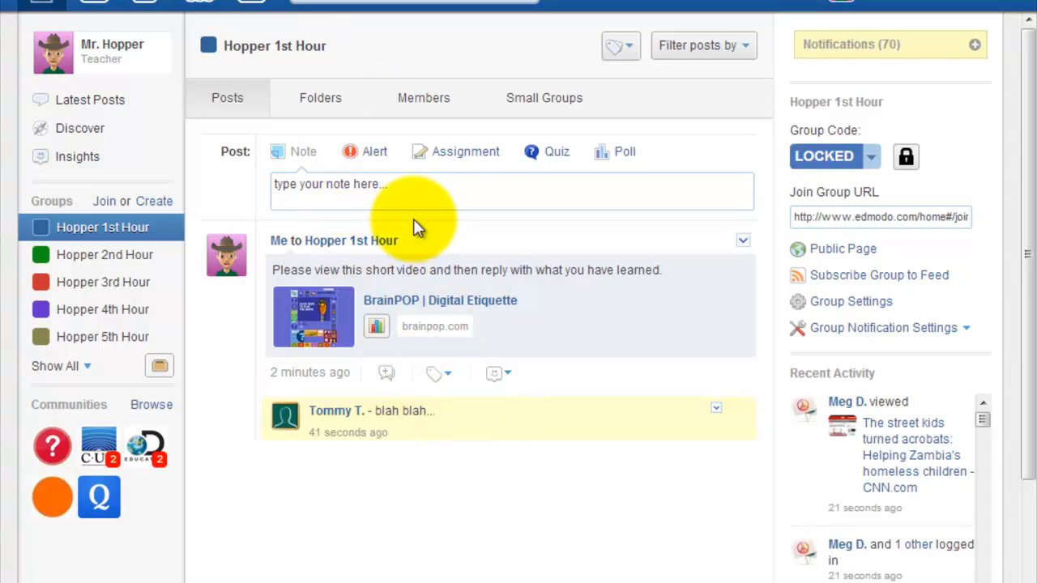
Start a new assignment for the 1st Hour group in the teacher account, titled "Zambia's Culture Conflict".
left_click(348, 189)
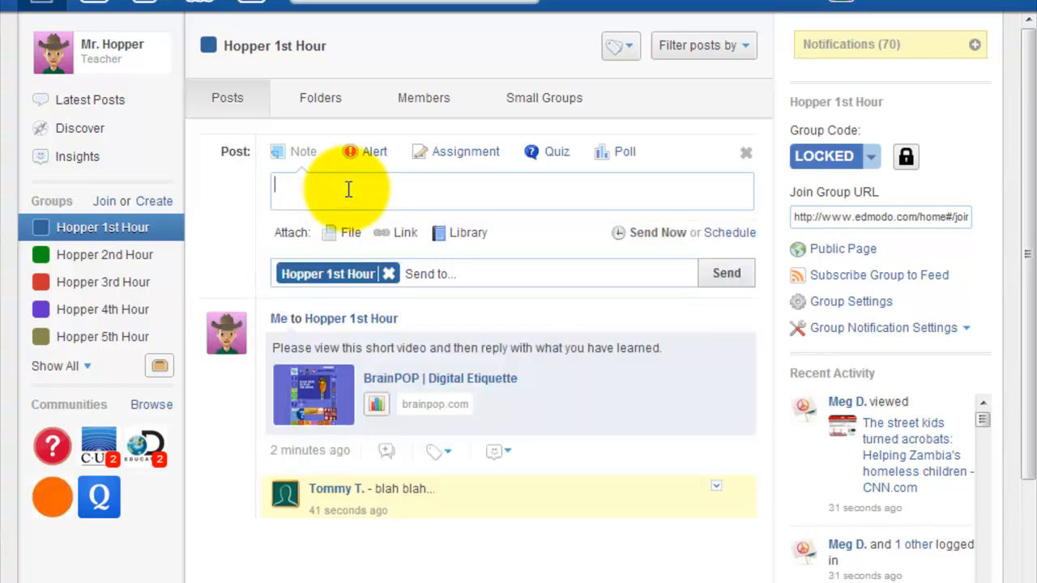
left_click(478, 154)
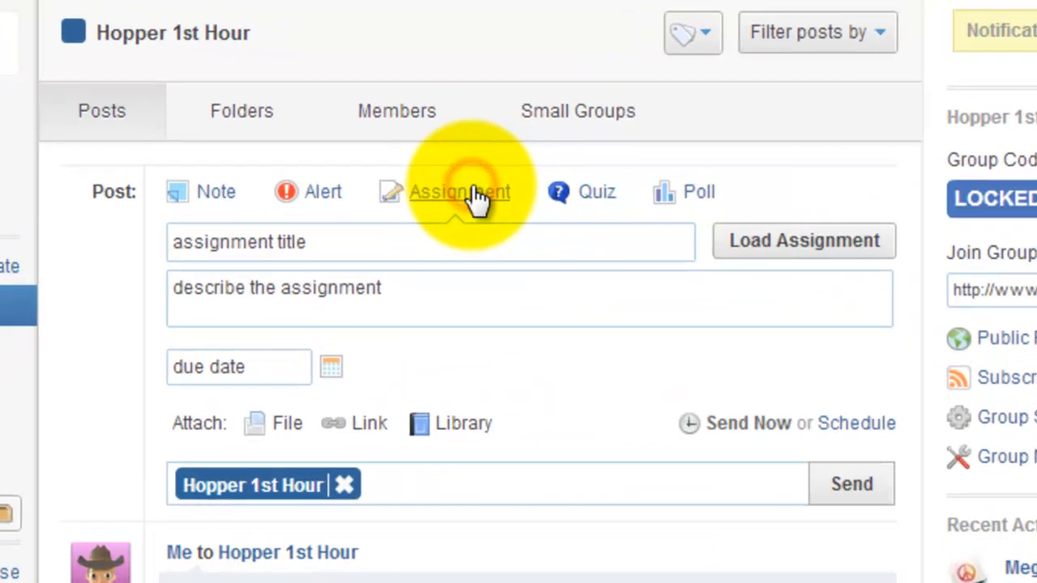
left_click(374, 249)
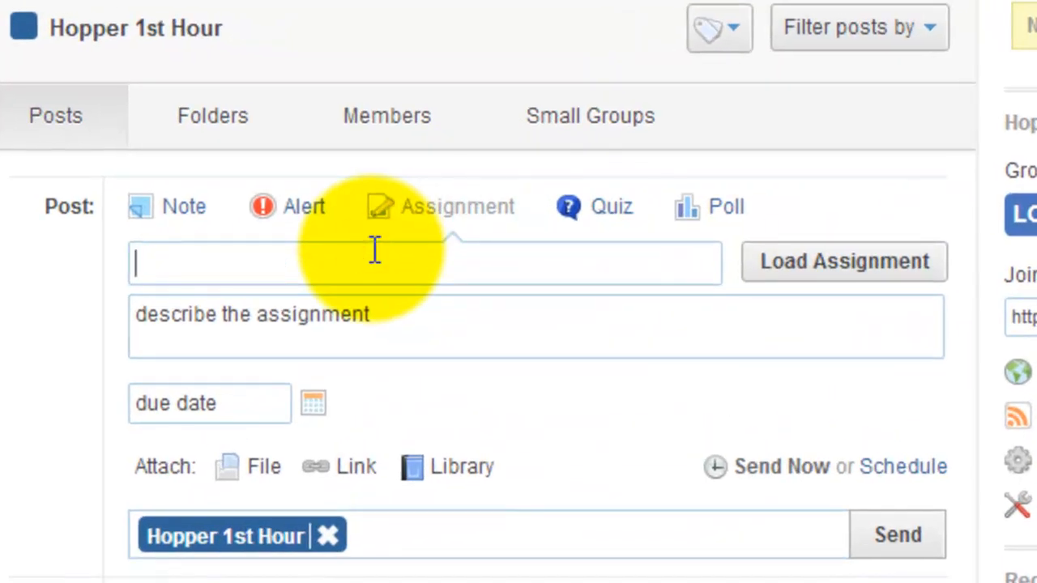
type("Zam")
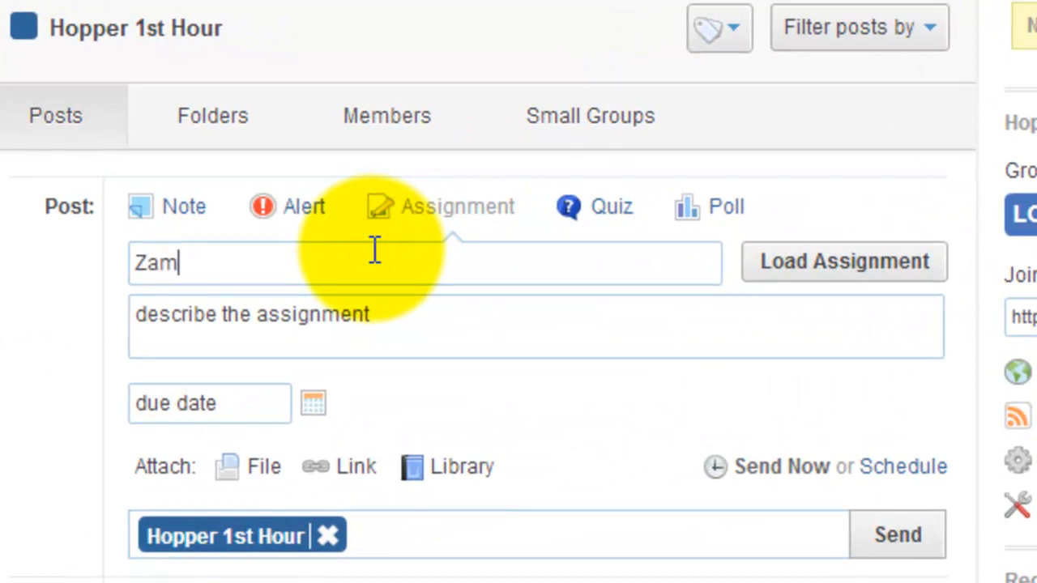
type("bia's Culture COnflic")
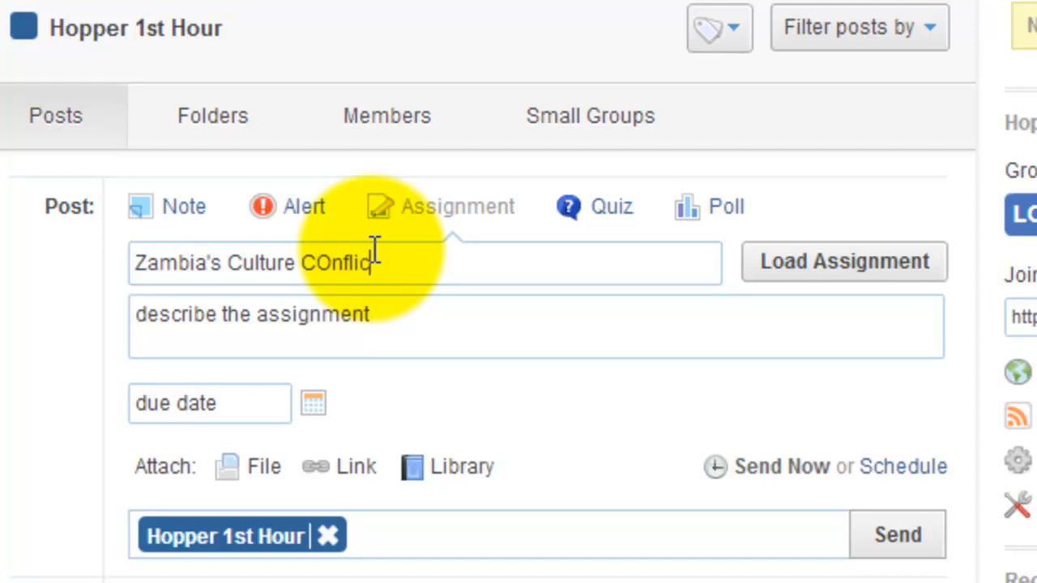
key("Delete")
type("o")
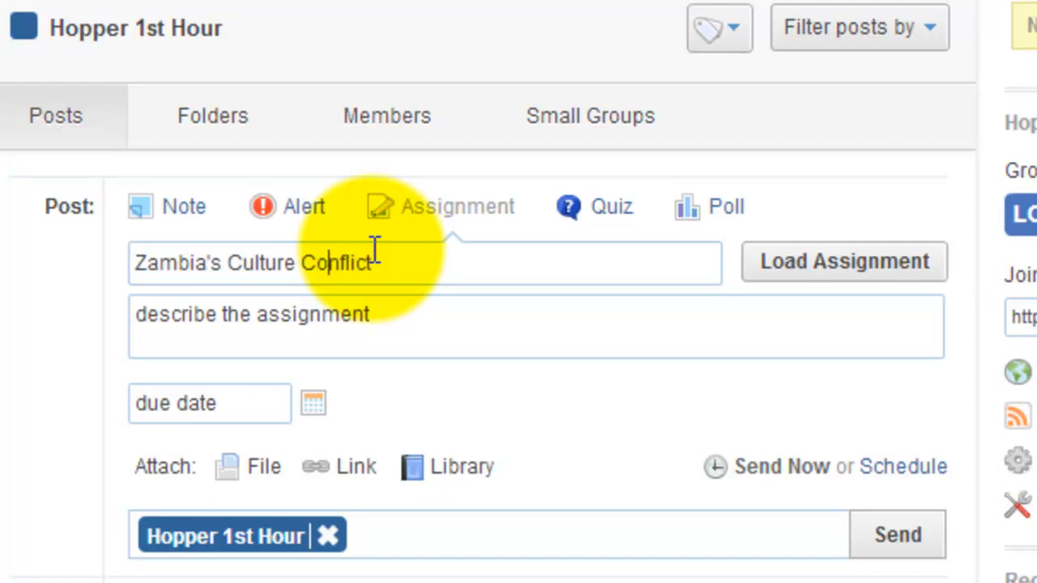
Describe the assignment as "Modern culture conflicts with tradition." and set its due date to 04/12/2013.
left_click(390, 315)
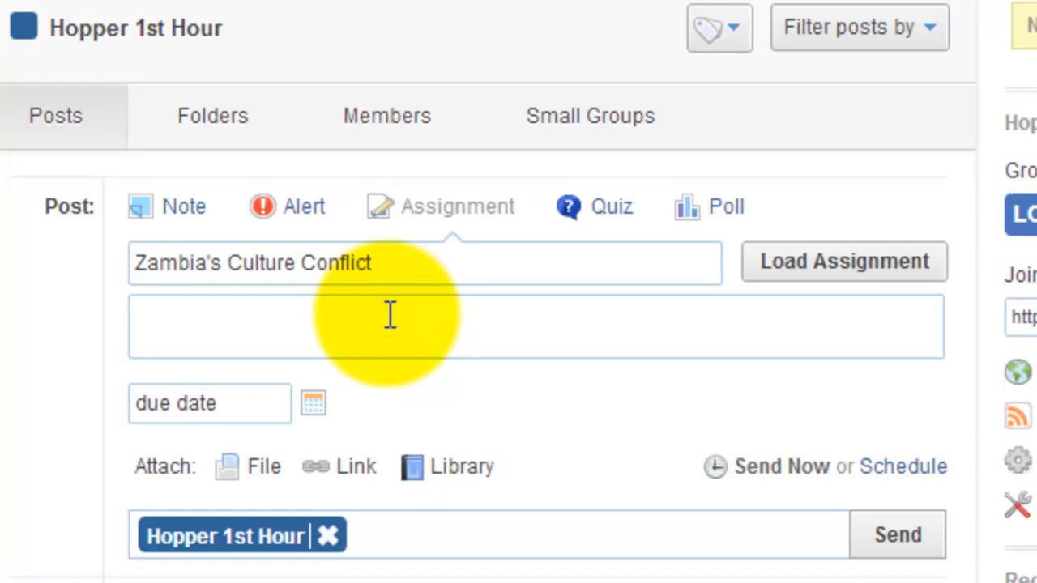
type("Modern ")
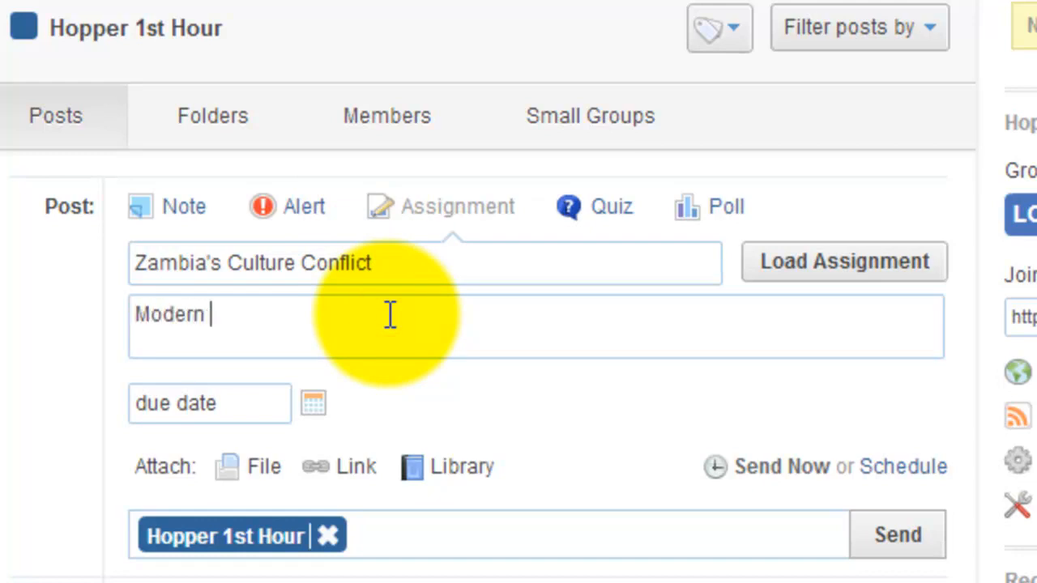
type("culture conf")
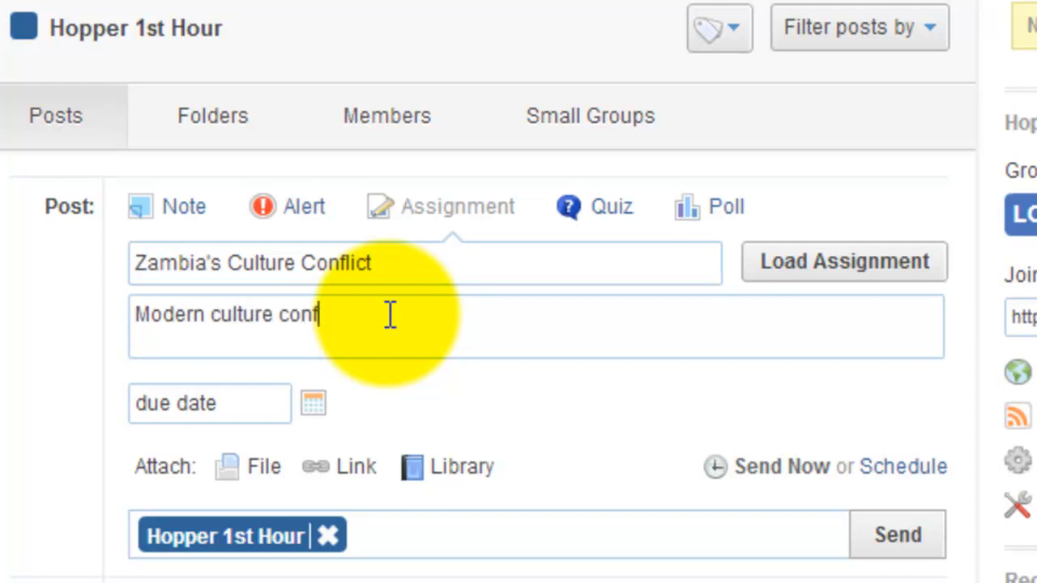
type("licts with ")
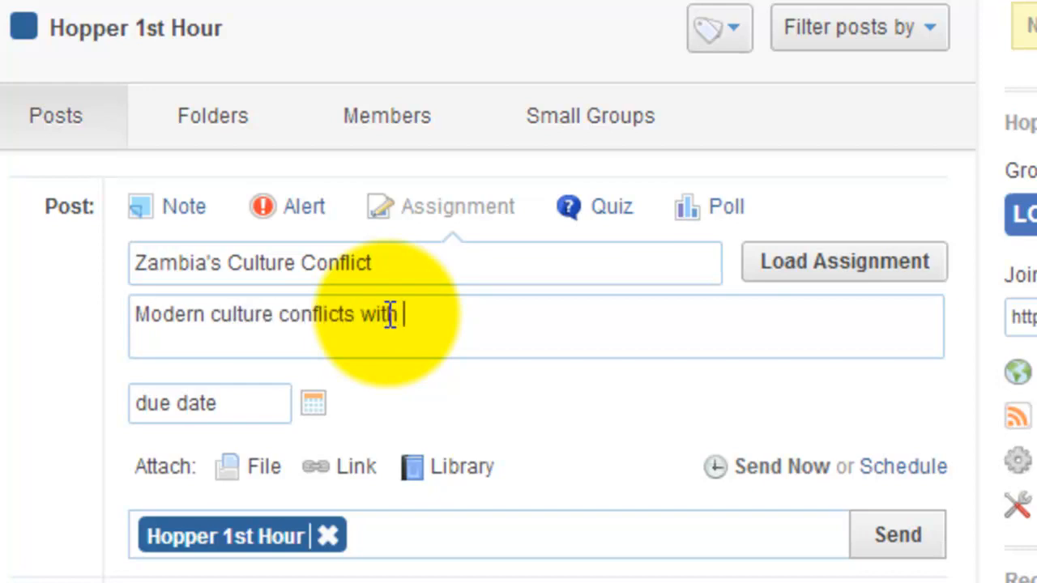
type("trasditon")
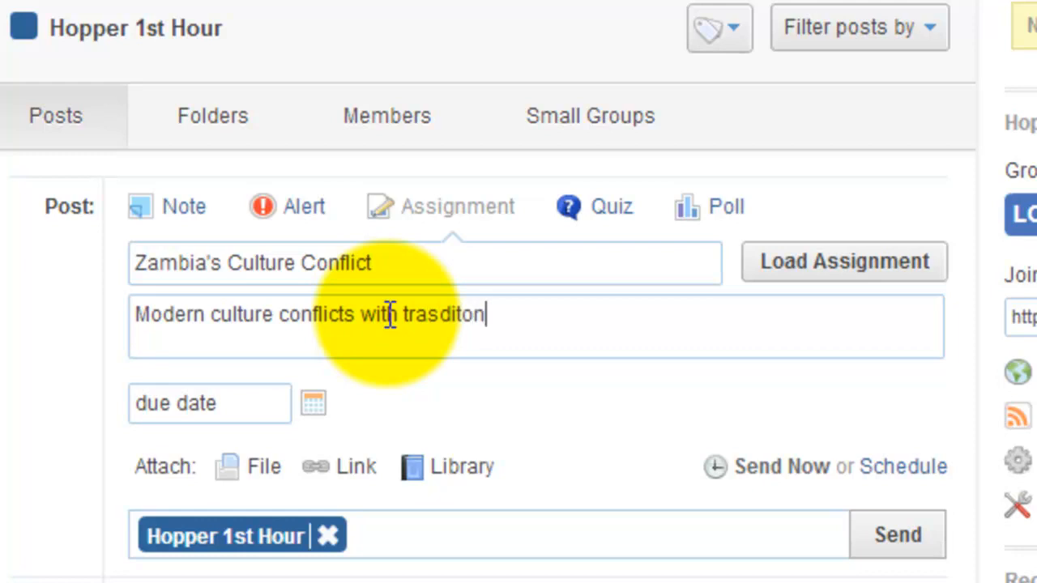
type(".")
key("BackSpace")
type("ion.")
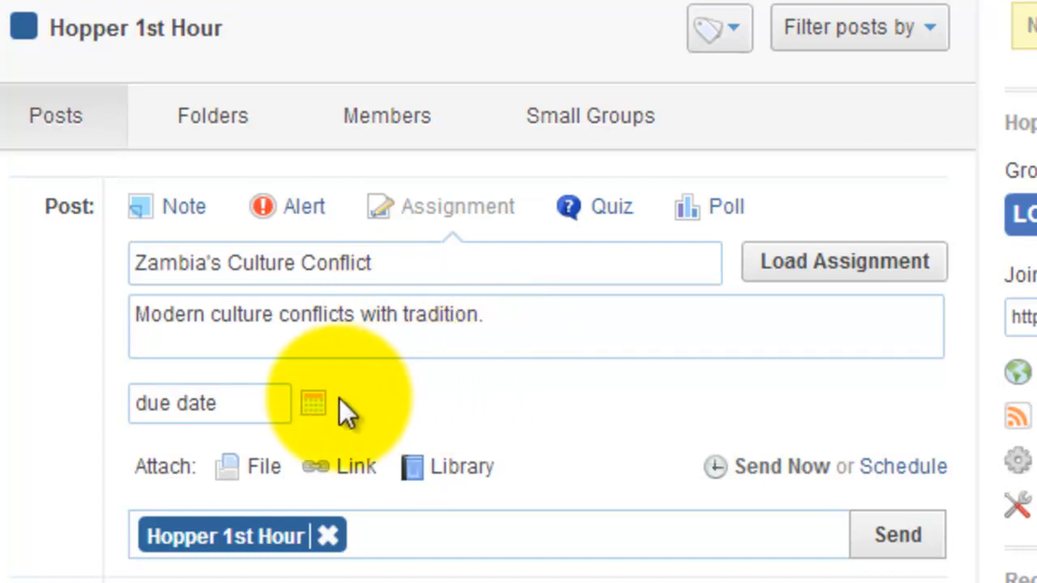
left_click(313, 405)
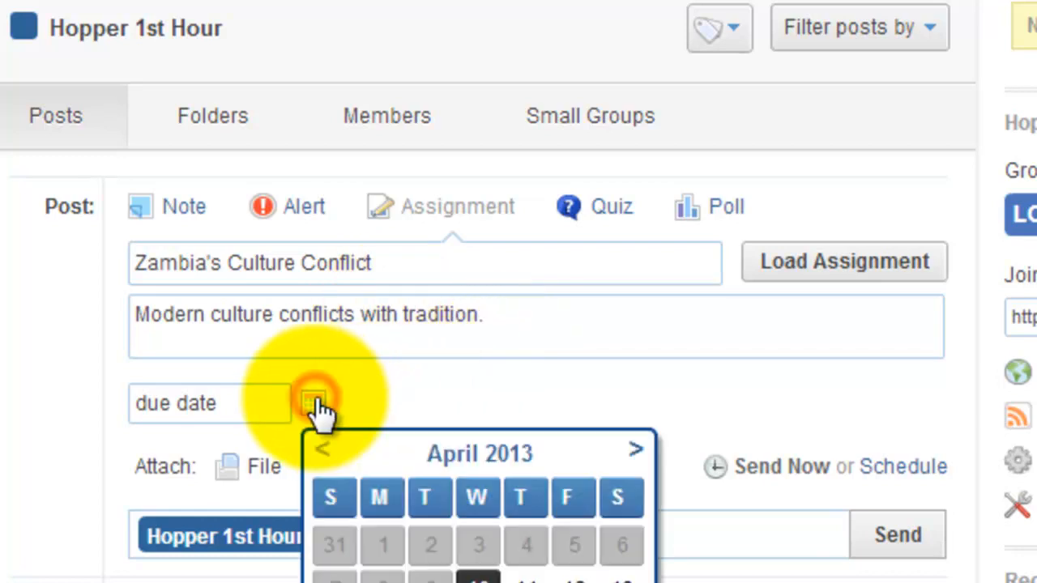
left_click(578, 577)
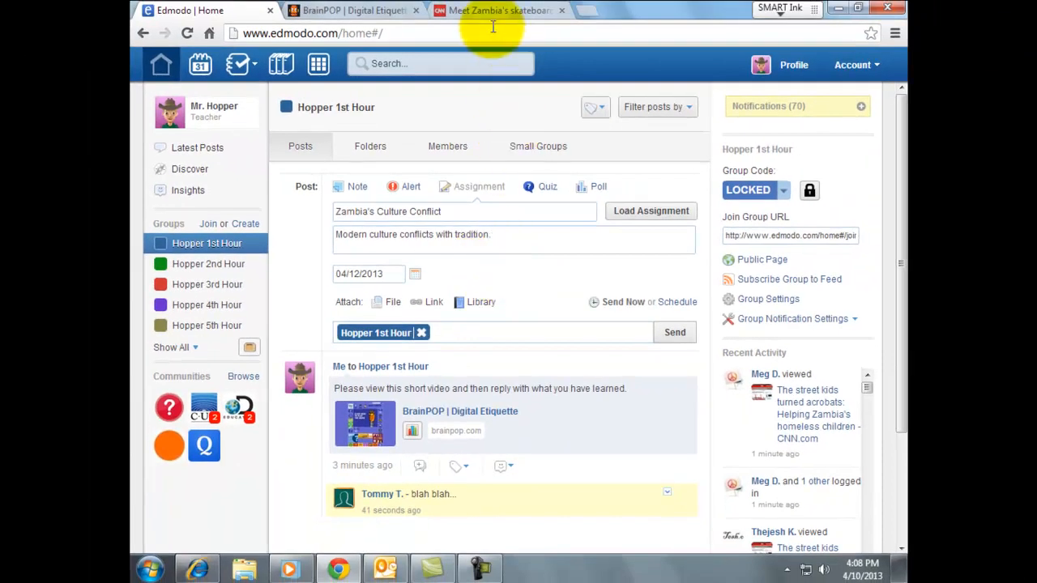
Copy the web address of the CNN video page "Meet Zambia's skateboarding rebels".
left_click(493, 11)
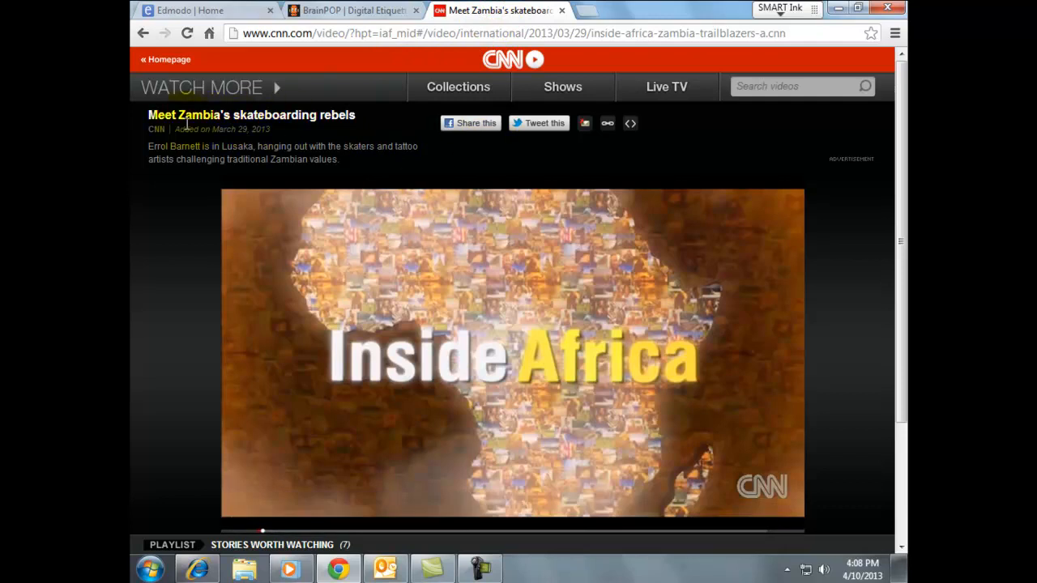
left_click(464, 34)
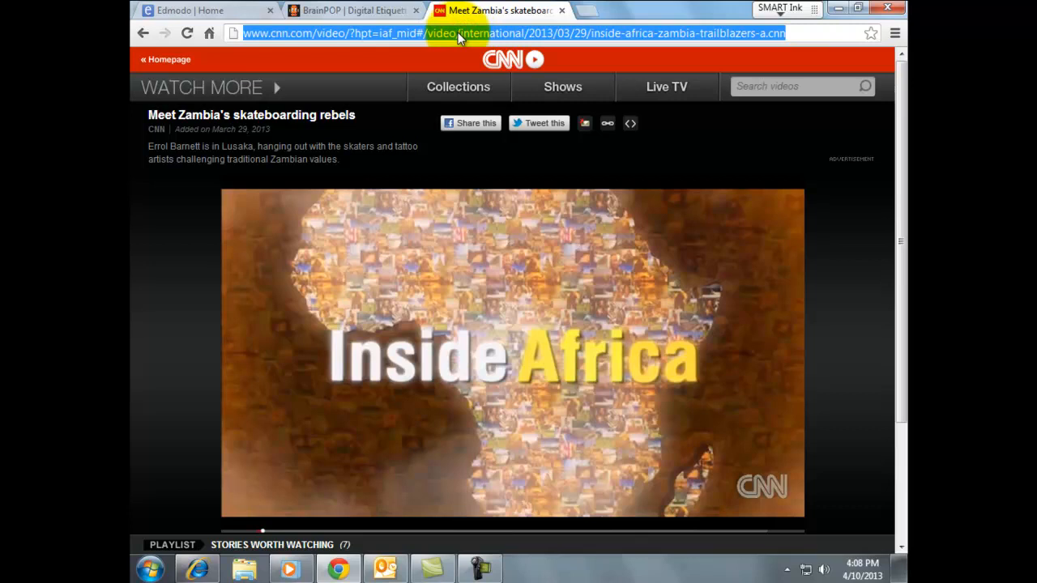
right_click(457, 33)
left_click(492, 102)
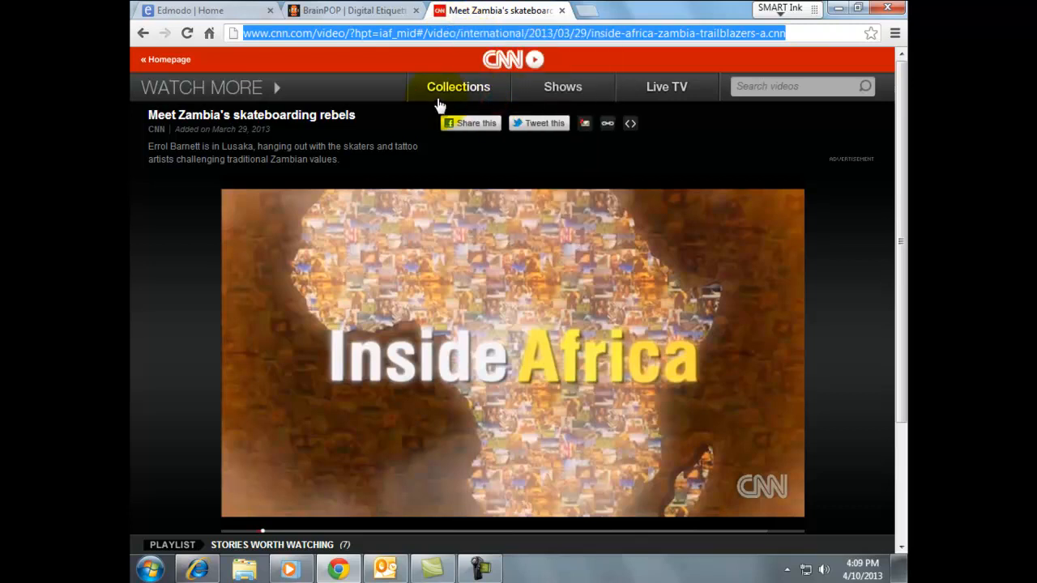
Attach the copied CNN video address to the Edmodo assignment as a link, keeping the suggested page title.
left_click(239, 12)
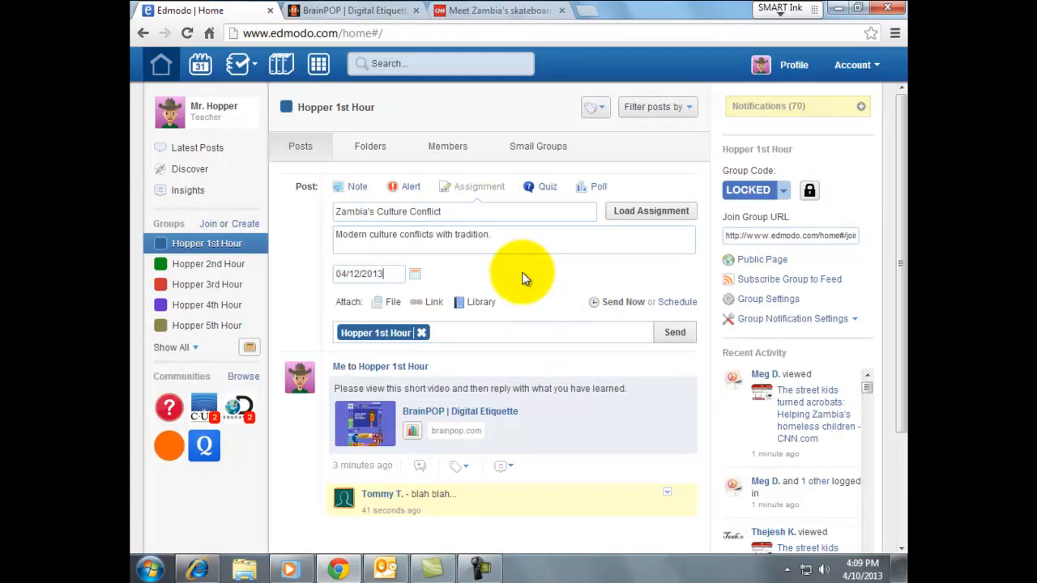
left_click(433, 302)
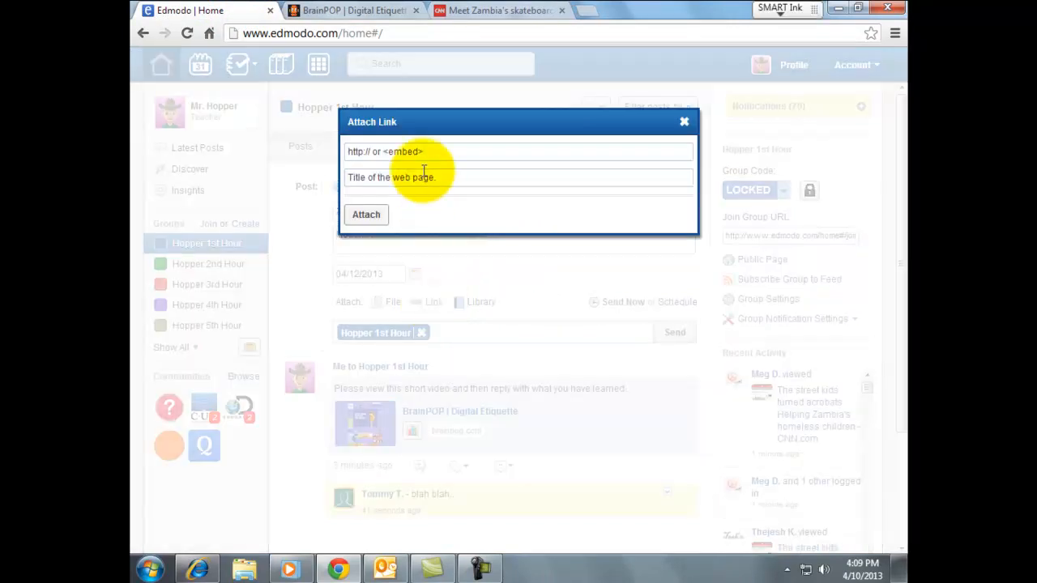
left_click(423, 152)
right_click(419, 152)
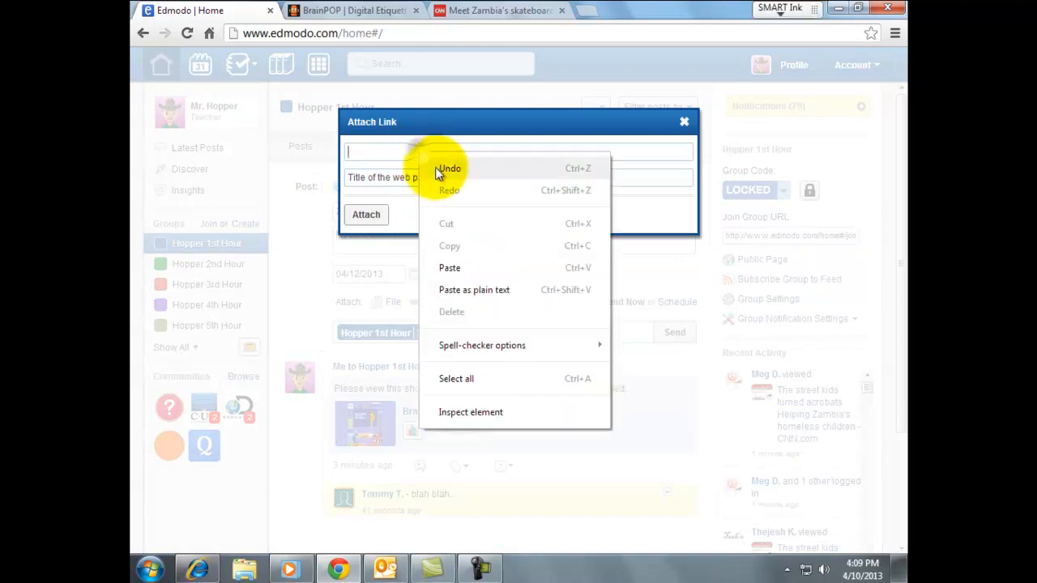
left_click(450, 268)
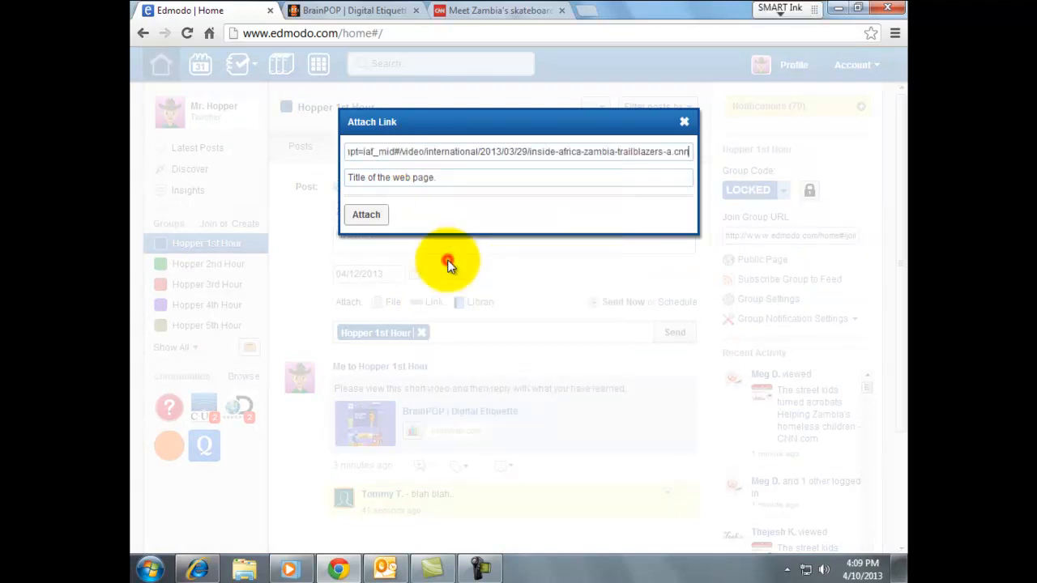
left_click(390, 177)
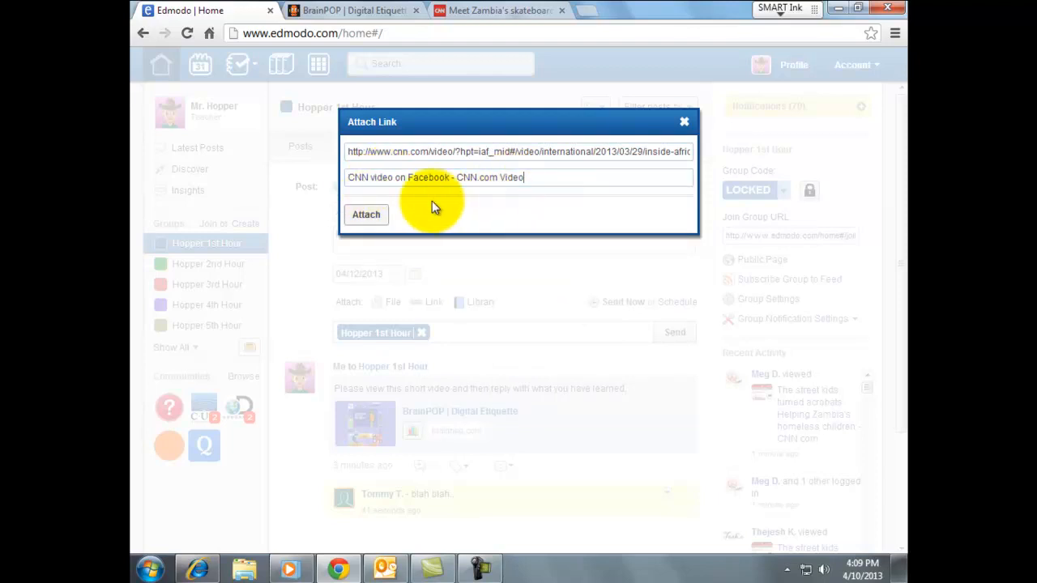
left_click(369, 218)
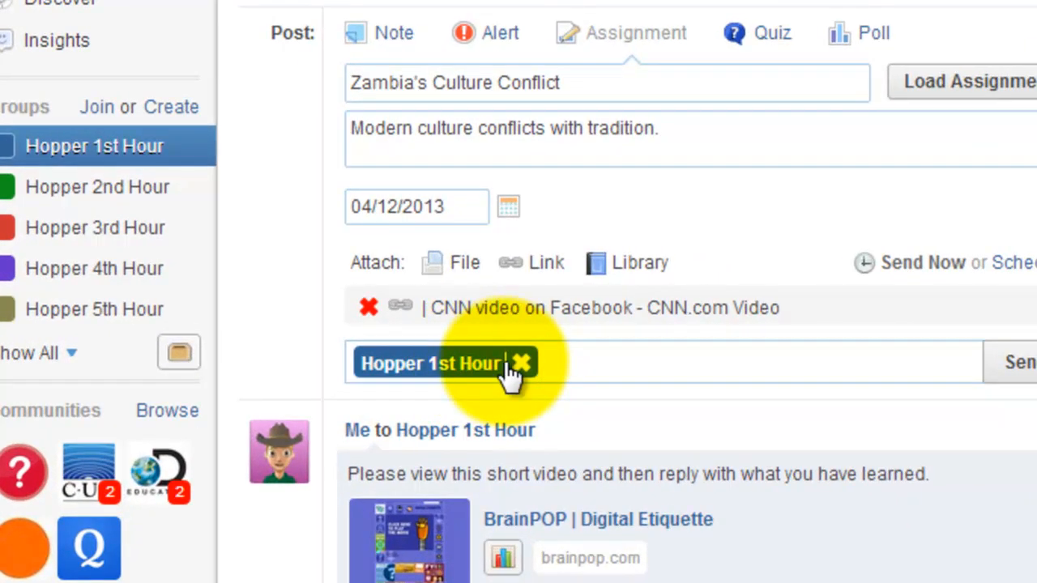
Try adding an individual student as an extra recipient of the assignment.
left_click(607, 364)
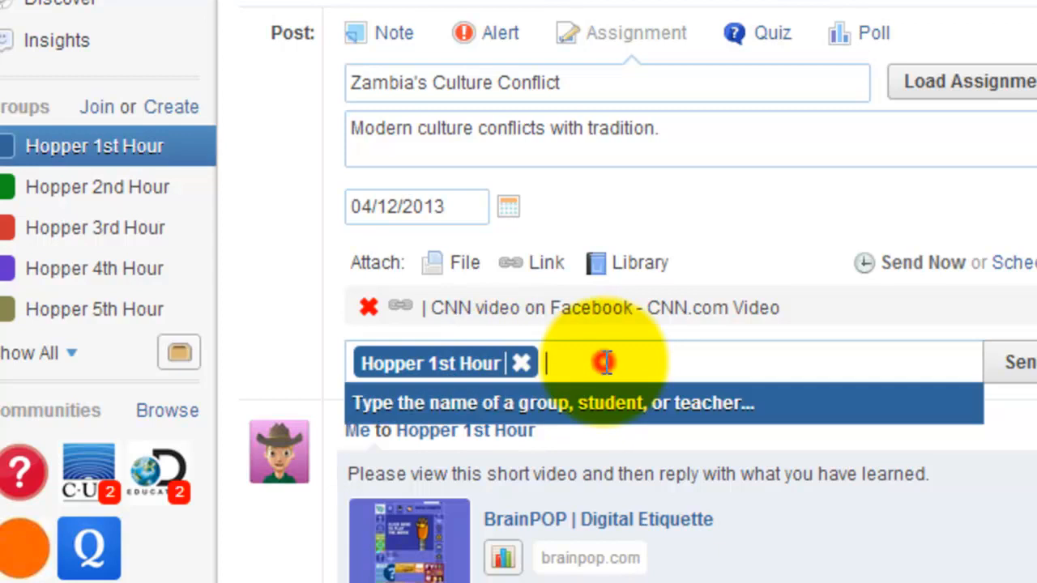
type("t")
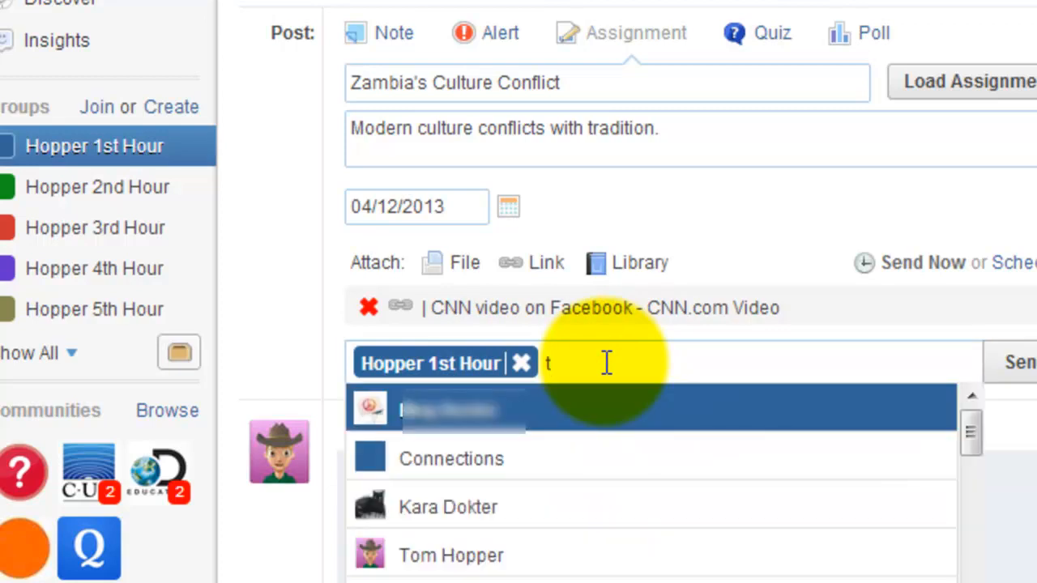
type("w")
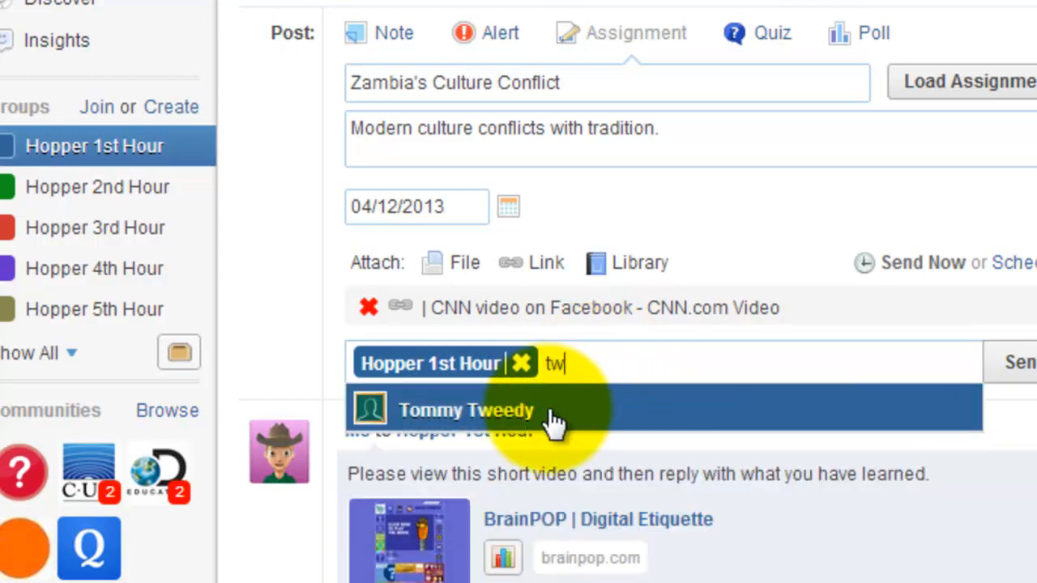
left_click(552, 420)
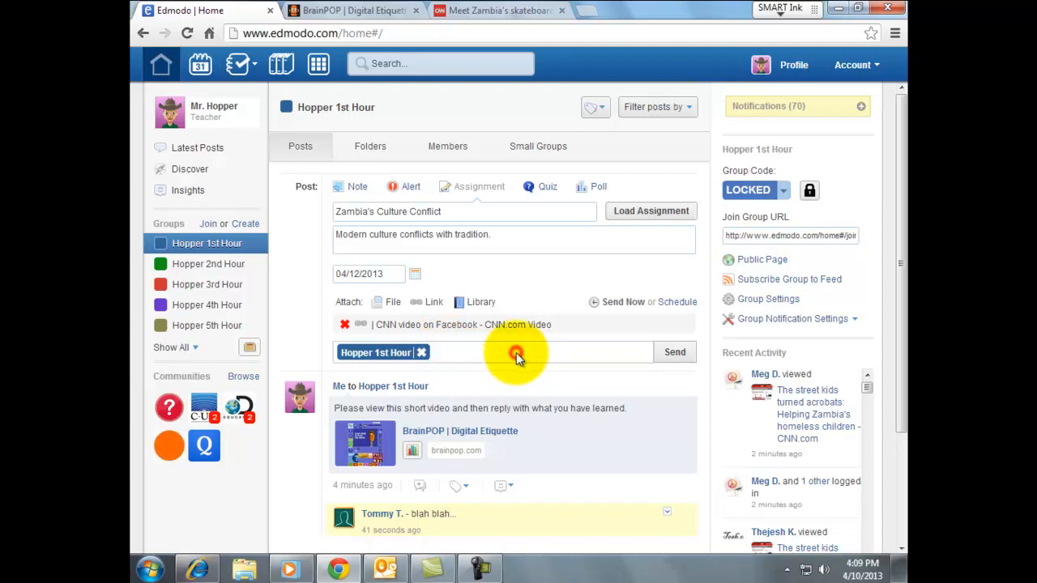
left_click(515, 357)
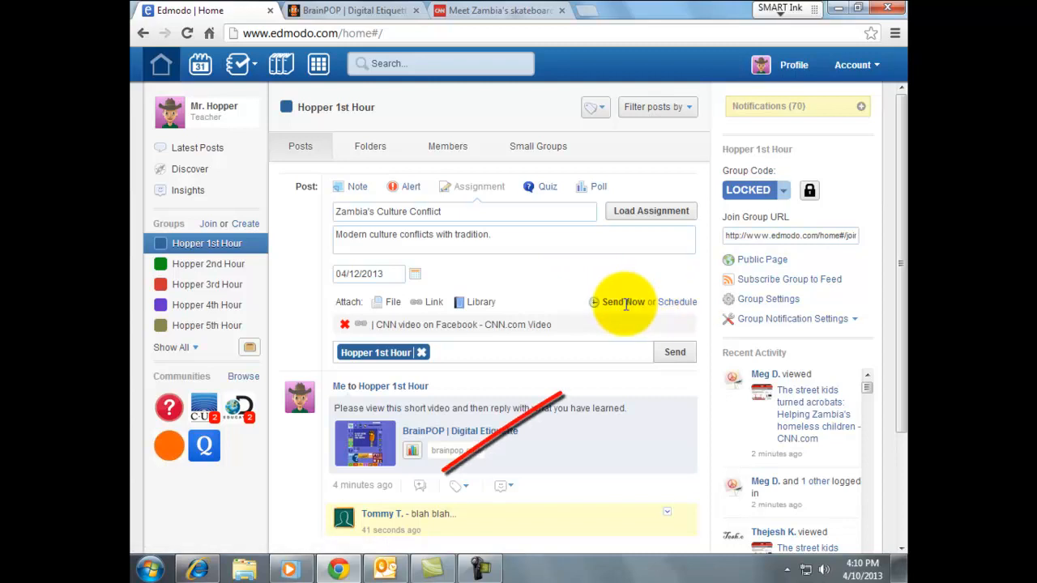
Send the assignment to the 1st Hour group and view that group's posts in the student account in Internet Explorer.
left_click(675, 354)
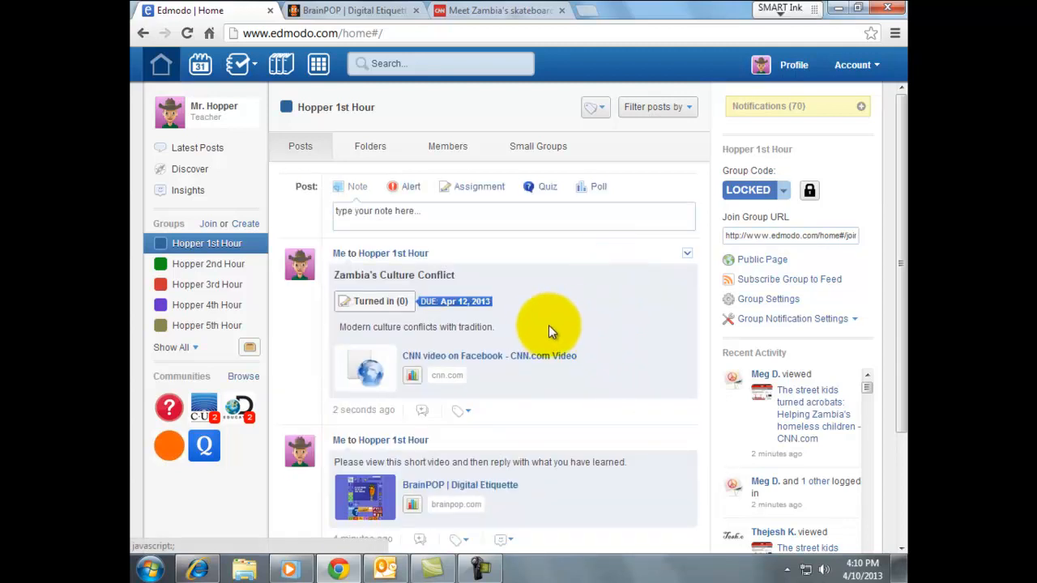
left_click(204, 570)
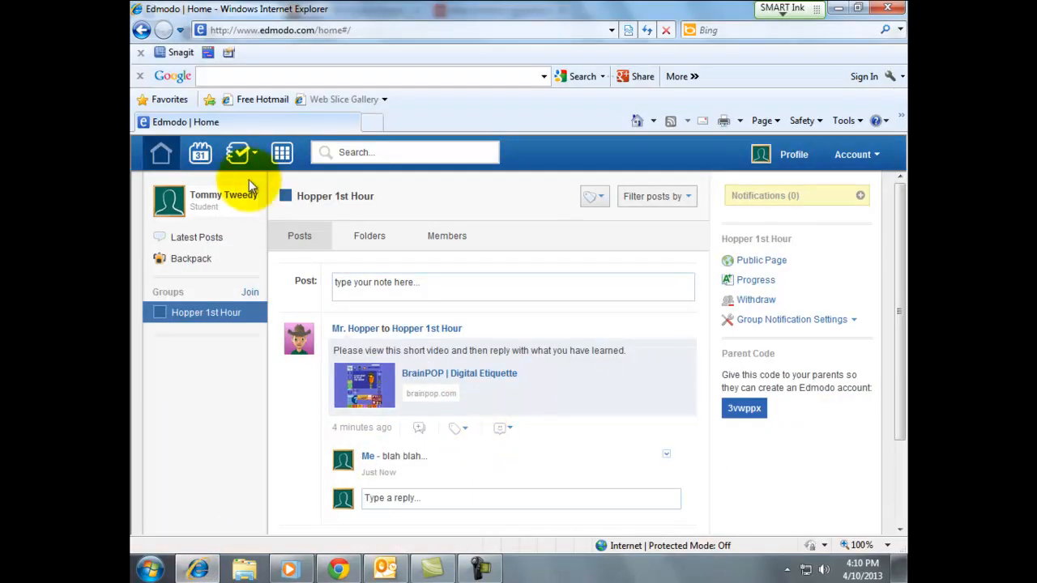
left_click(204, 316)
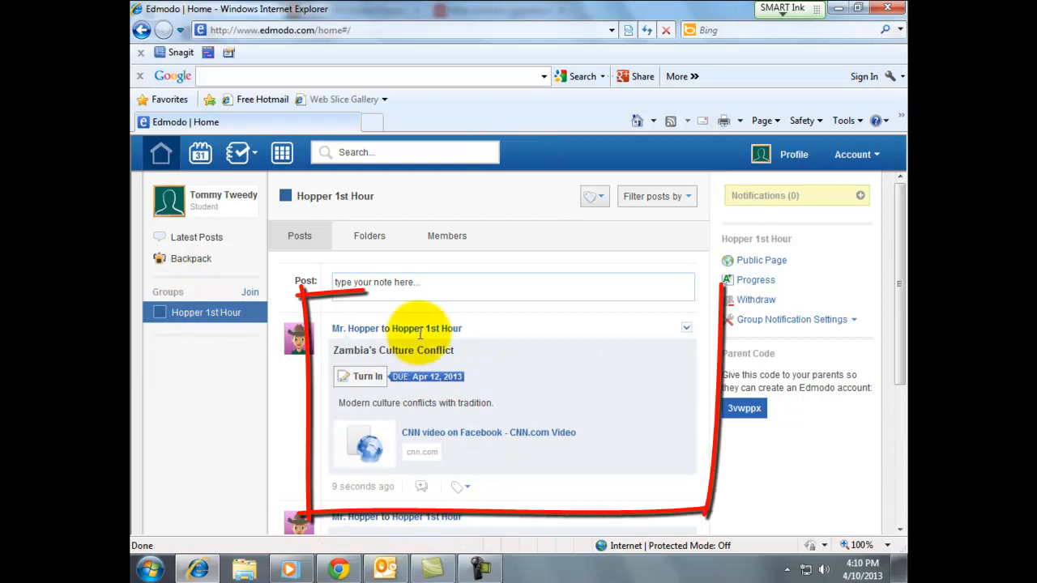
scroll(518, 333, "down", 3)
scroll(518, 333, "down", 1)
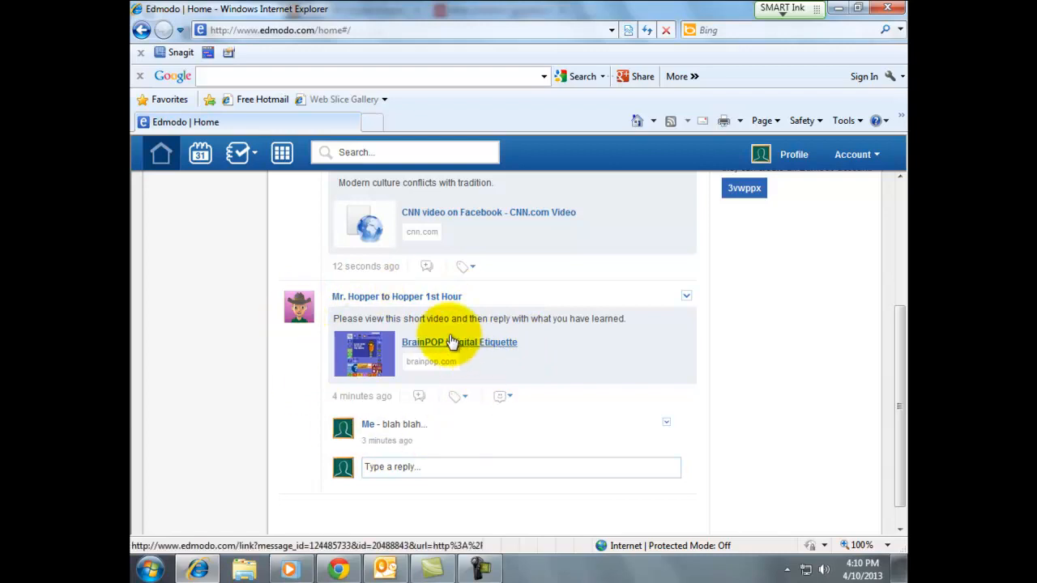
Review the assignment and note posts in the 1st Hour group feed of the student account.
scroll(448, 396, "up", 2)
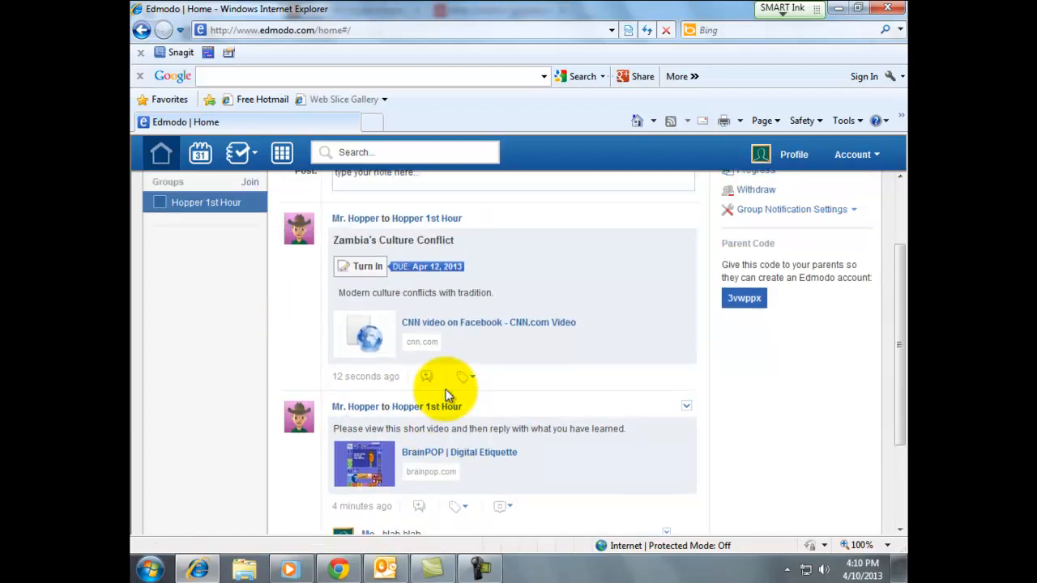
left_click_drag(565, 327, 417, 284)
left_click(450, 342)
left_click_drag(452, 341, 478, 240)
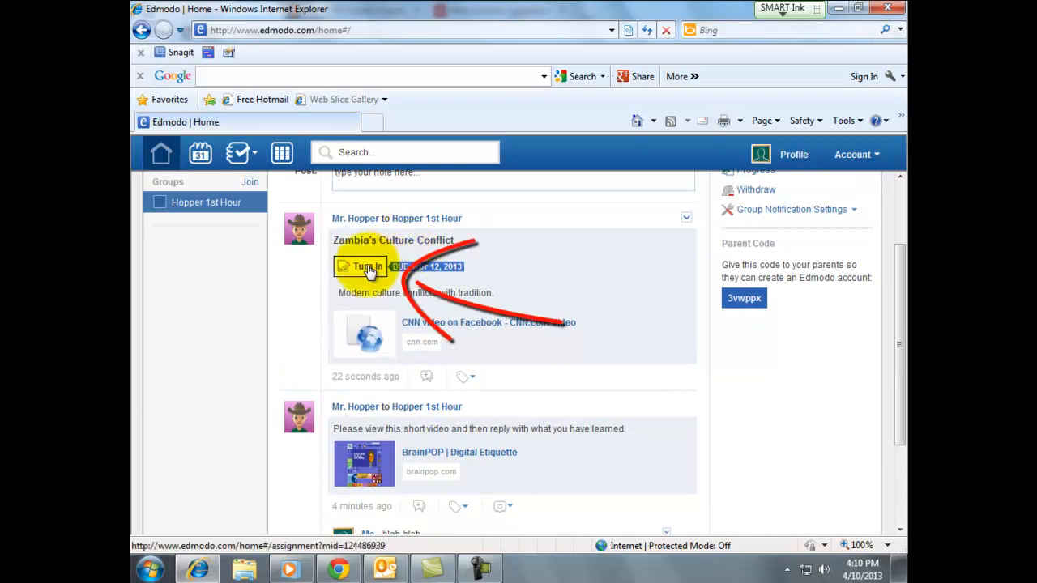
scroll(462, 378, "down", 2)
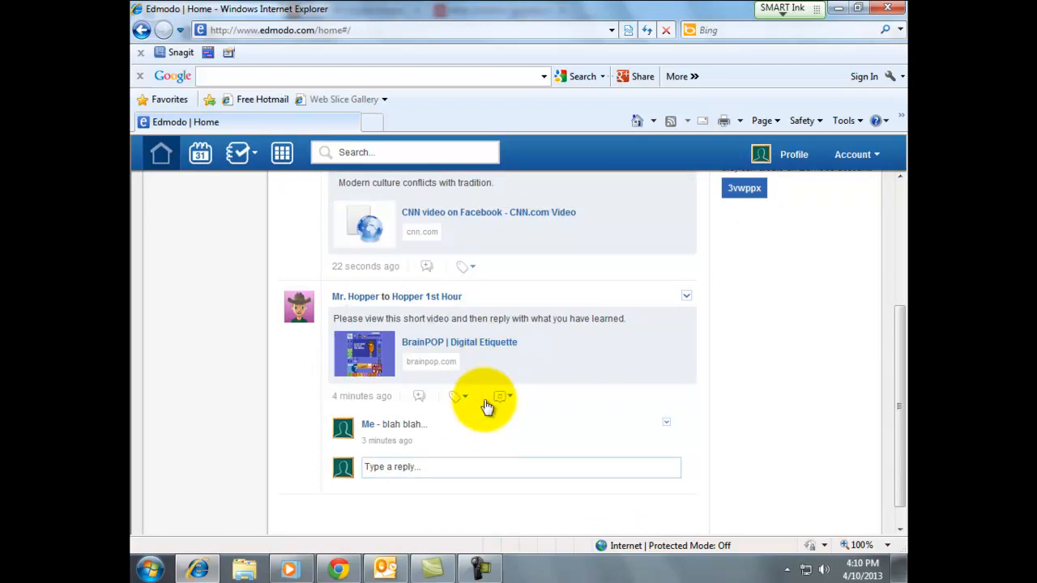
scroll(491, 420, "up", 2)
scroll(490, 419, "up", 1)
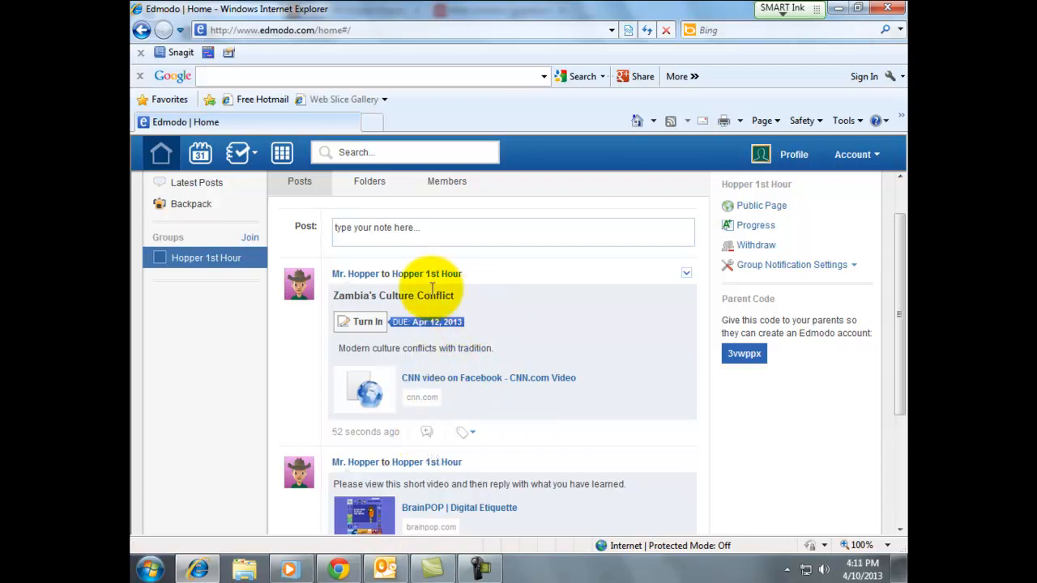
Open the Zambia's Culture Conflict assignment for turning in and write "I thought the video..." as the response.
left_click(366, 322)
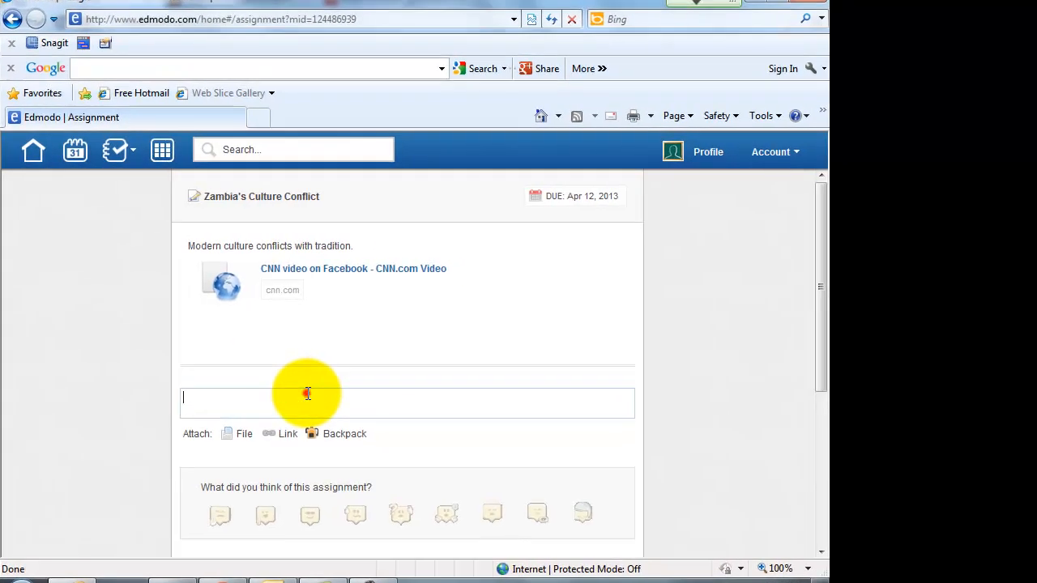
left_click(419, 384)
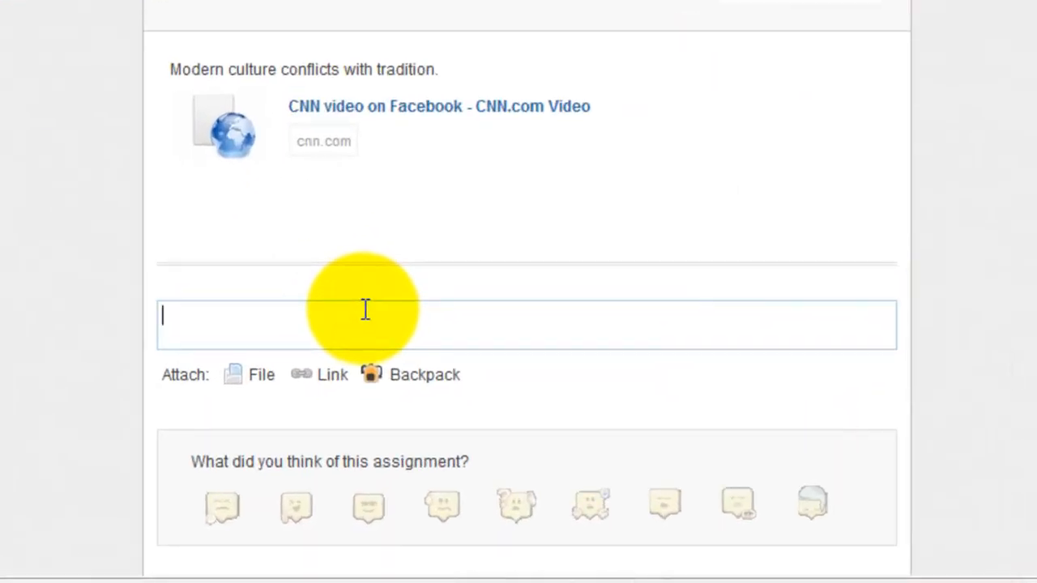
type("I thought ")
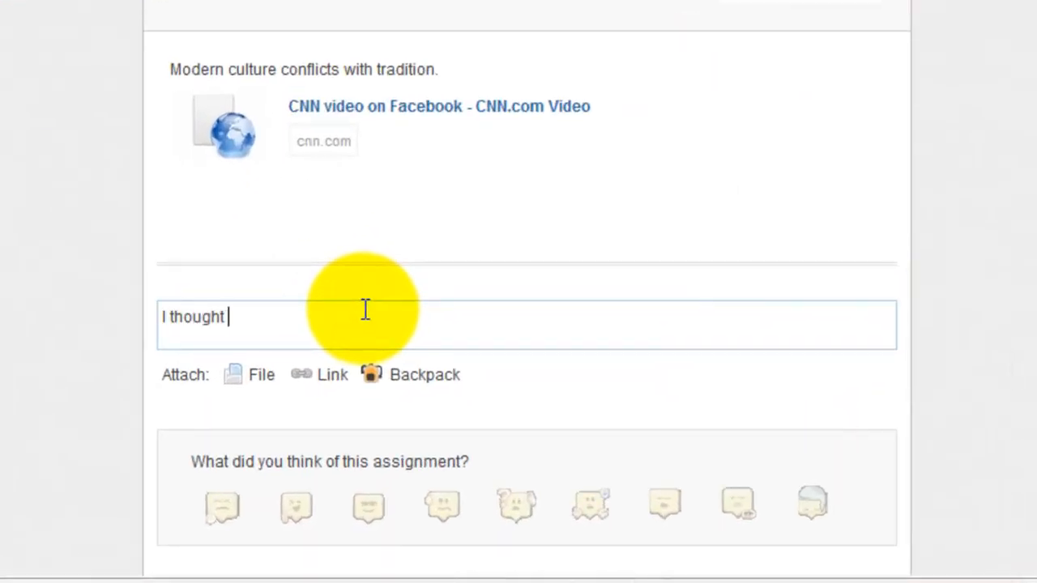
type("the bvideo...")
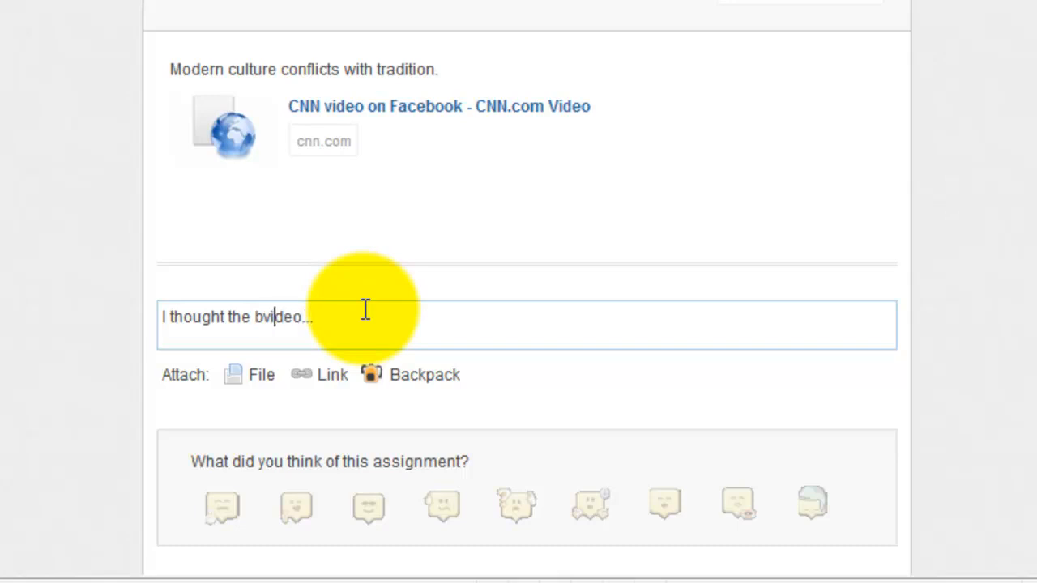
key("Delete")
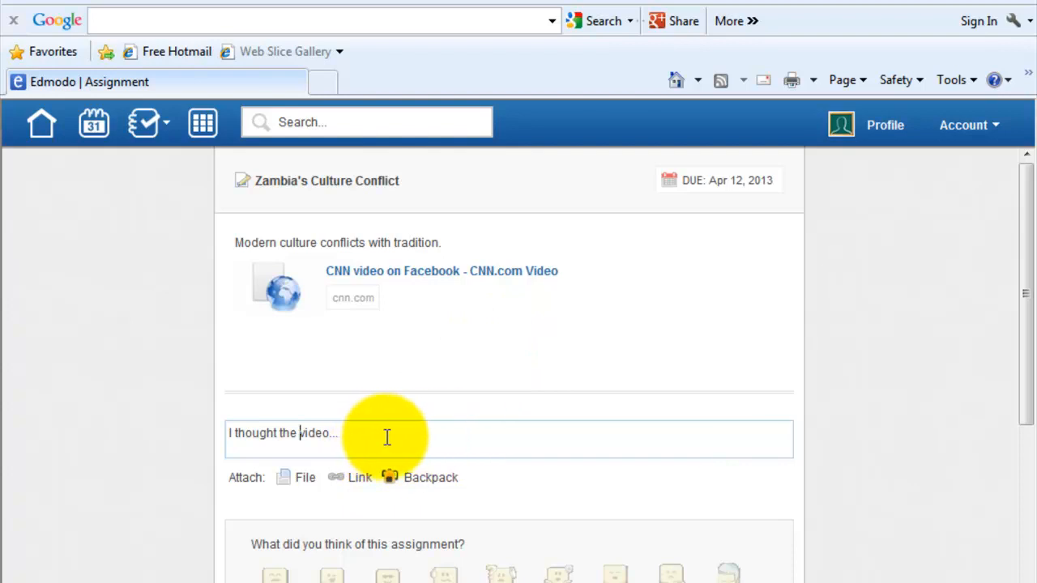
Choose the thumbs-up smiling reaction for the assignment, turn it in and return to the home page.
left_click(332, 575)
scroll(502, 492, "down", 2)
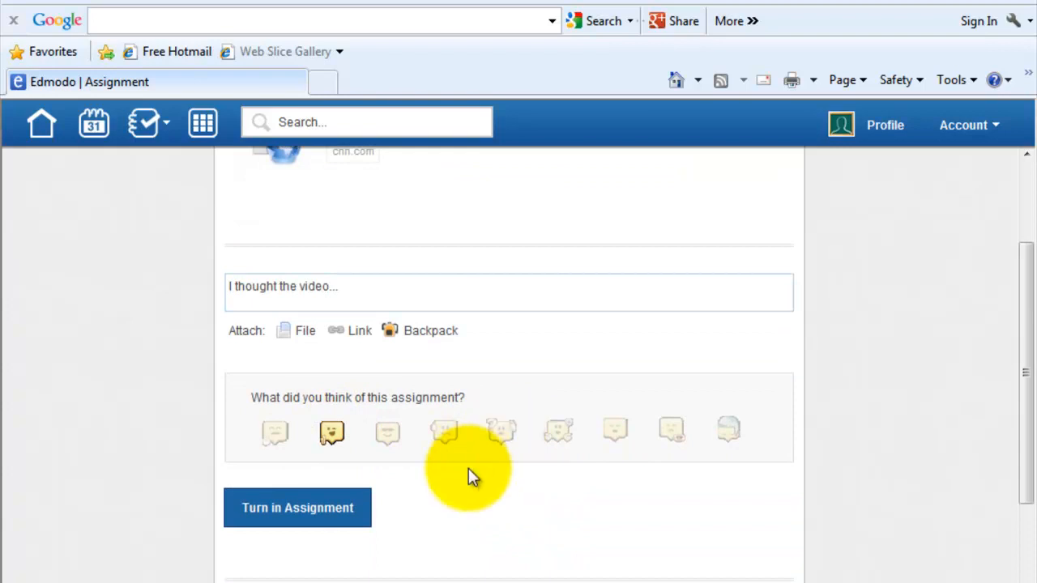
left_click(318, 506)
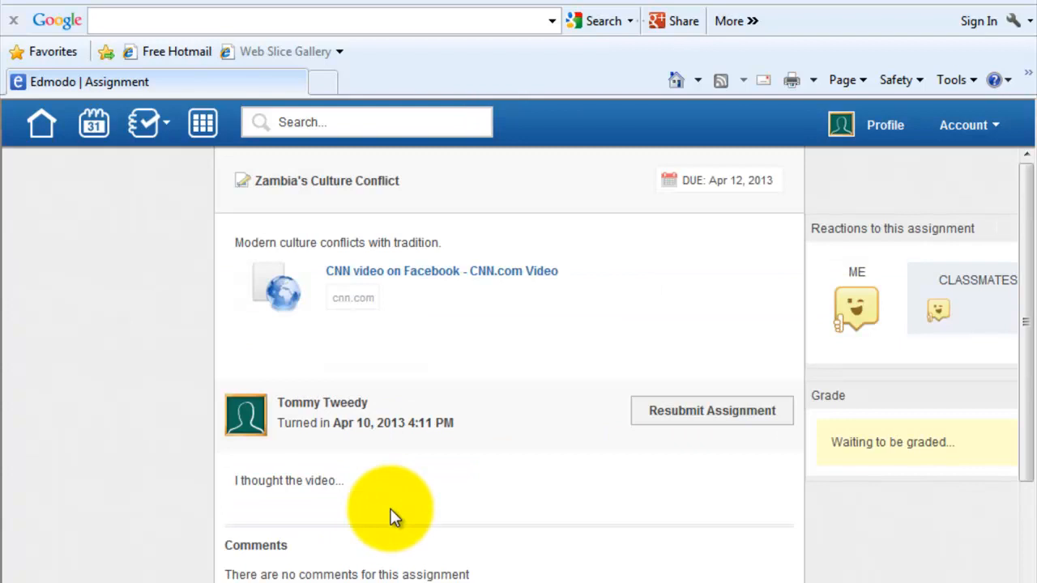
left_click(40, 128)
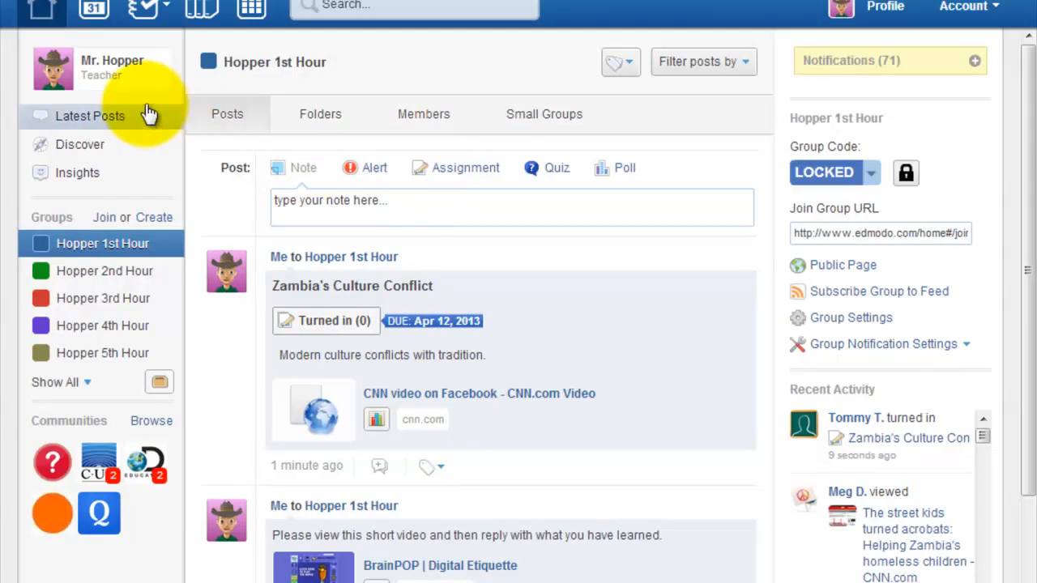
In the teacher account, refresh the 1st Hour posts and open the student's submission for Zambia's Culture Conflict.
left_click(89, 246)
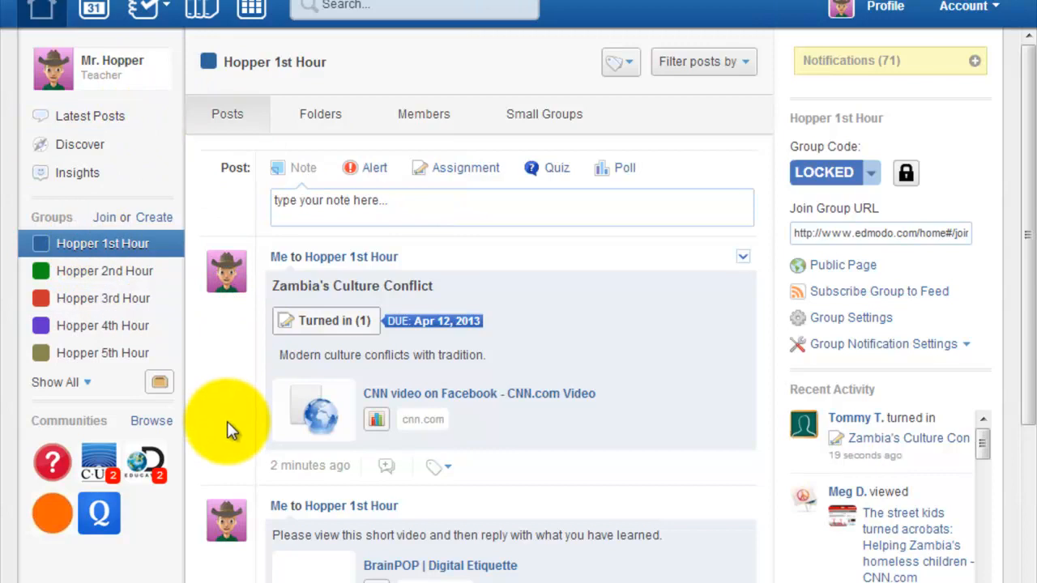
left_click(337, 321)
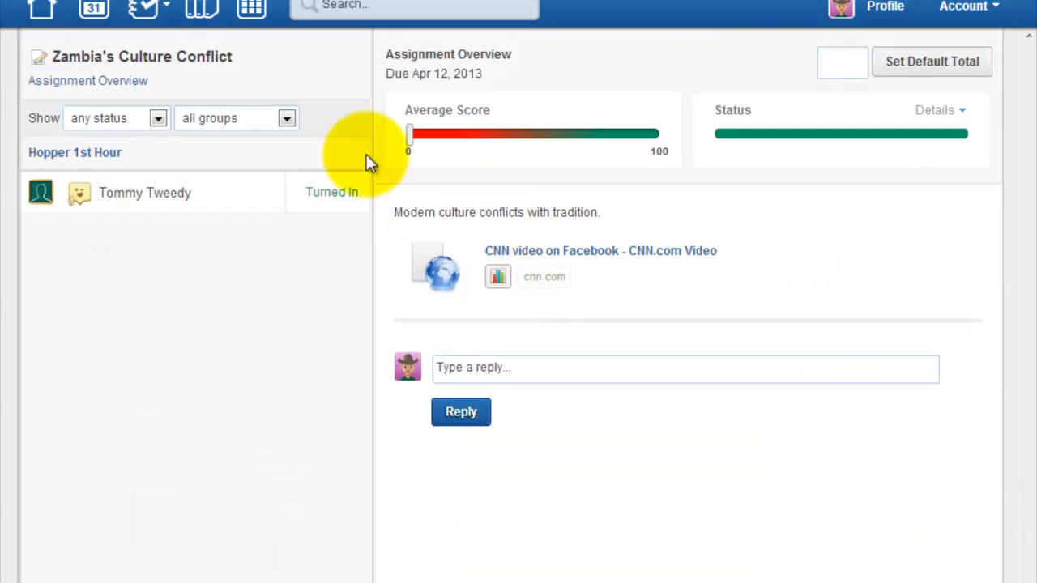
left_click(324, 198)
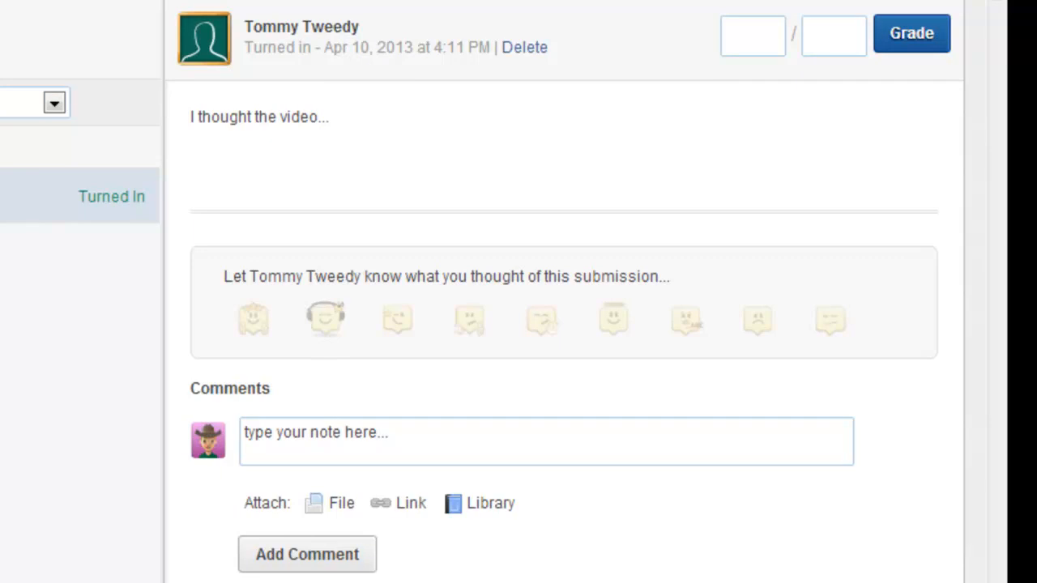
left_click(769, 41)
type("10")
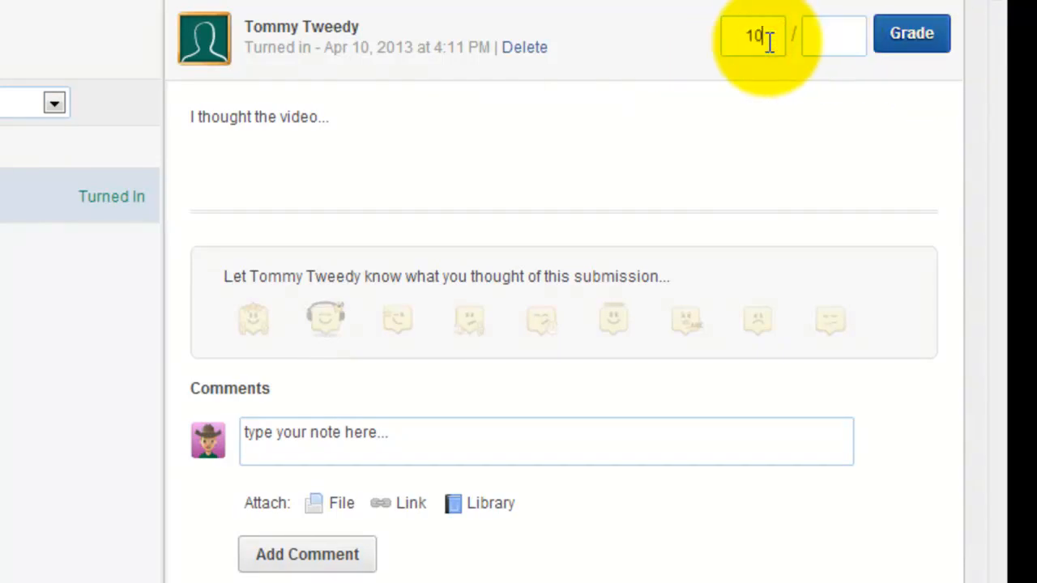
left_click(830, 38)
type("10")
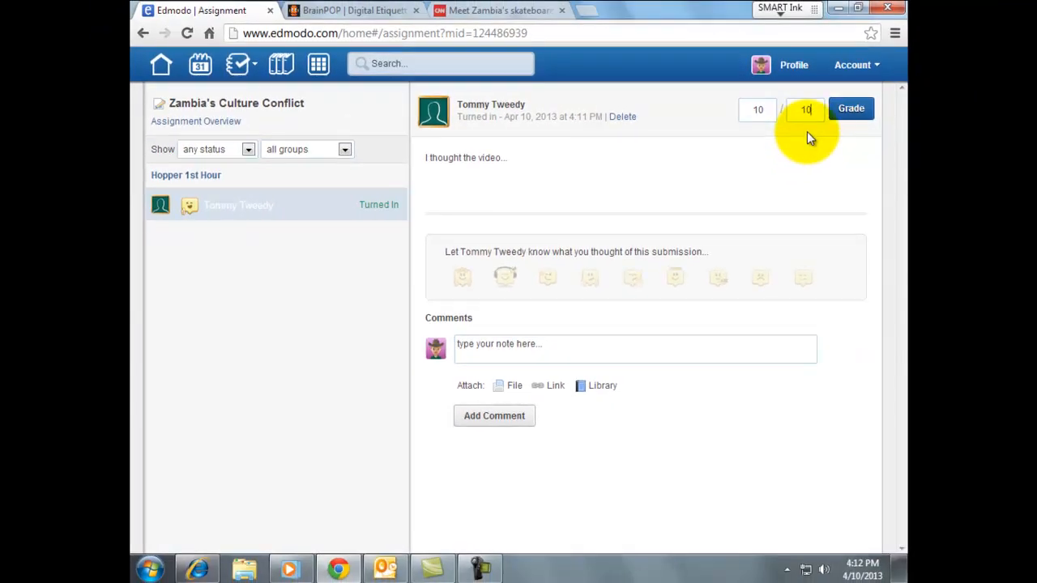
double_click(774, 109)
key("BackSpace")
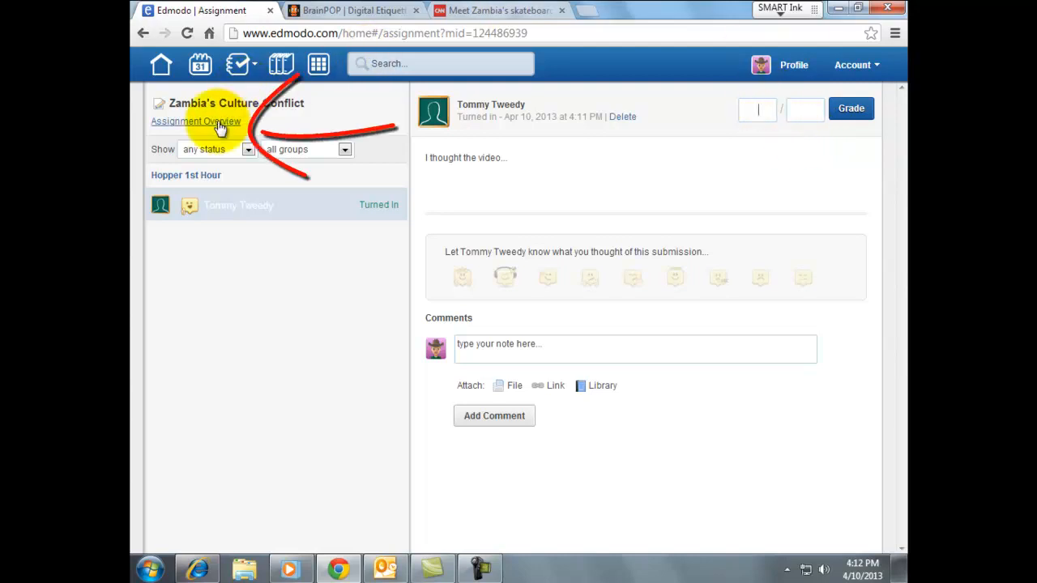
Set the assignment's default total to 10 points in the assignment overview.
left_click(217, 117)
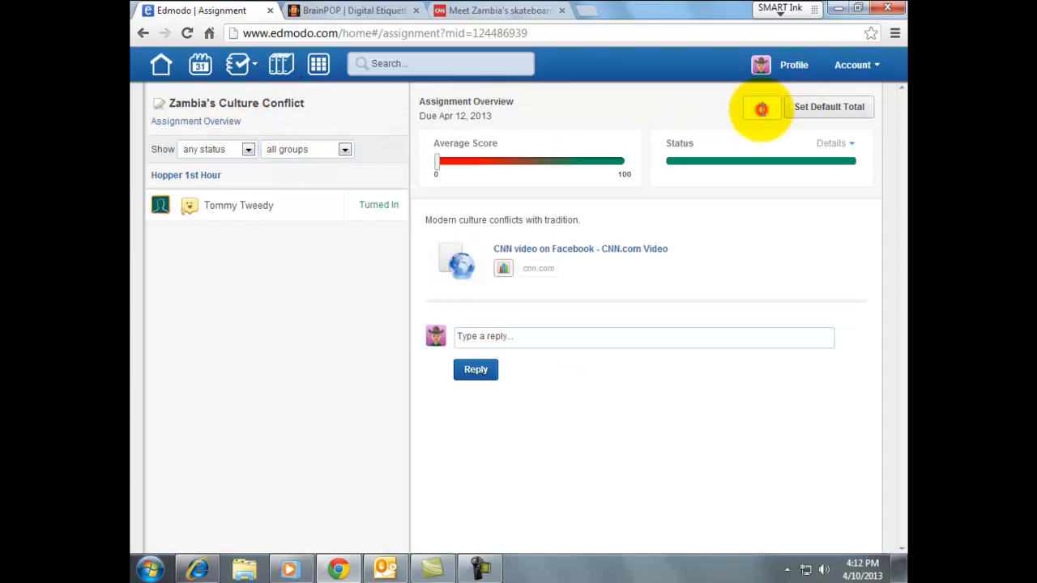
left_click(762, 109)
type("10")
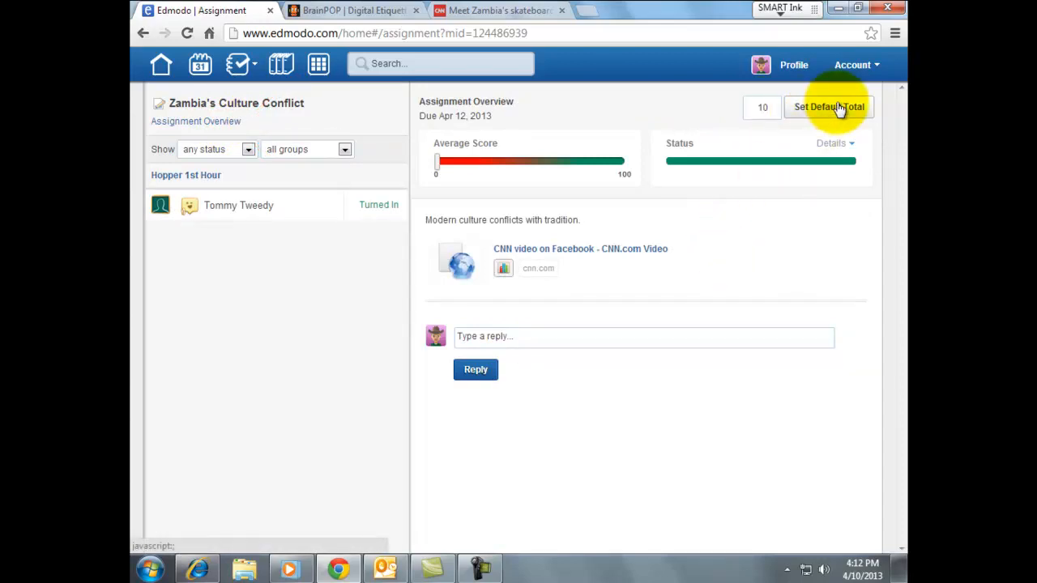
left_click(838, 104)
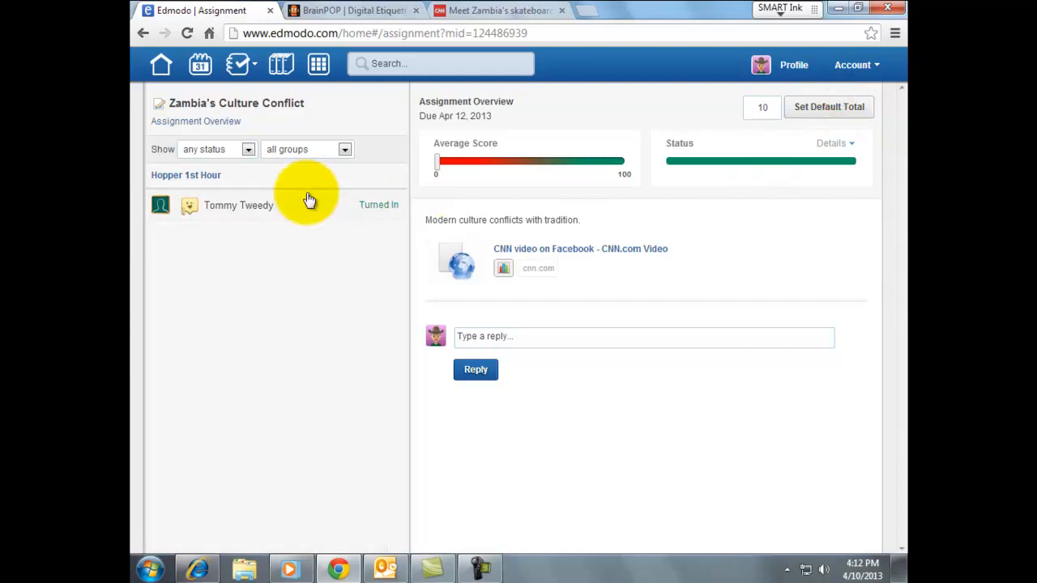
Grade the student's turned-in submission with a score of 10.
left_click(370, 206)
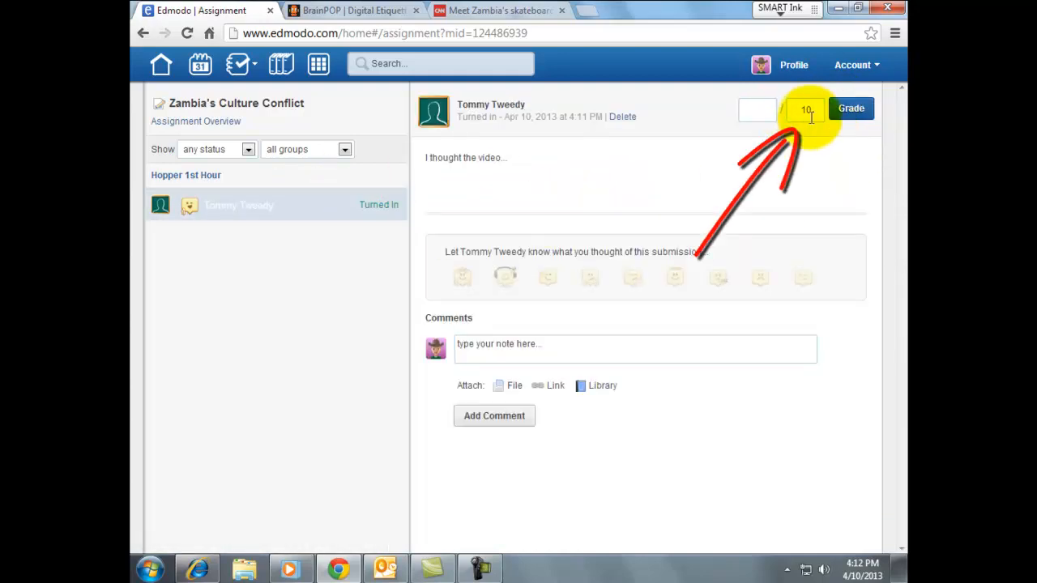
left_click(766, 111)
type("10")
left_click(852, 109)
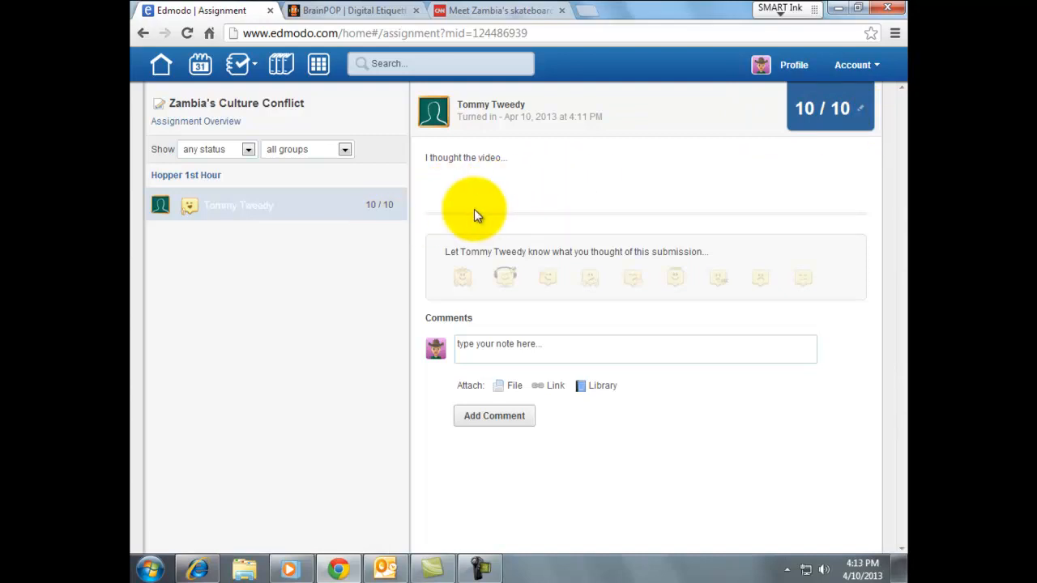
Return to the teacher's home page and review the assignment, note and student reply in the 1st Hour posts.
left_click(161, 65)
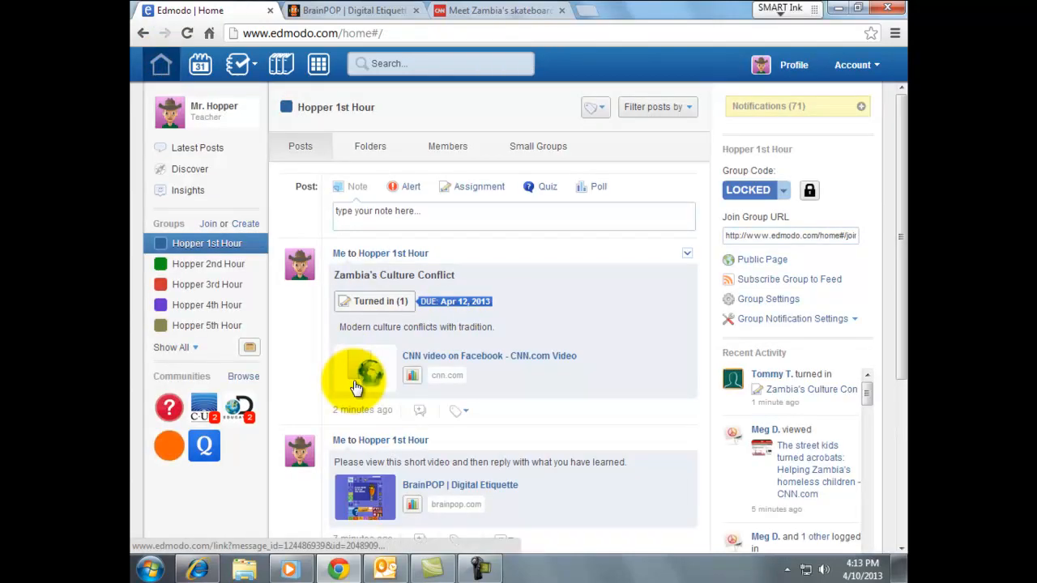
scroll(502, 354, "down", 2)
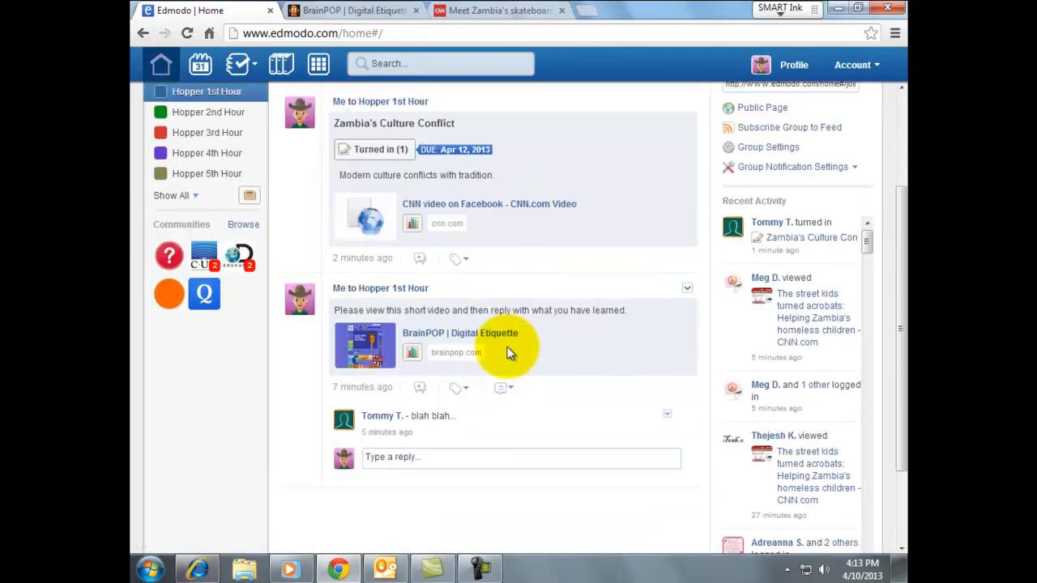
scroll(478, 341, "up", 1)
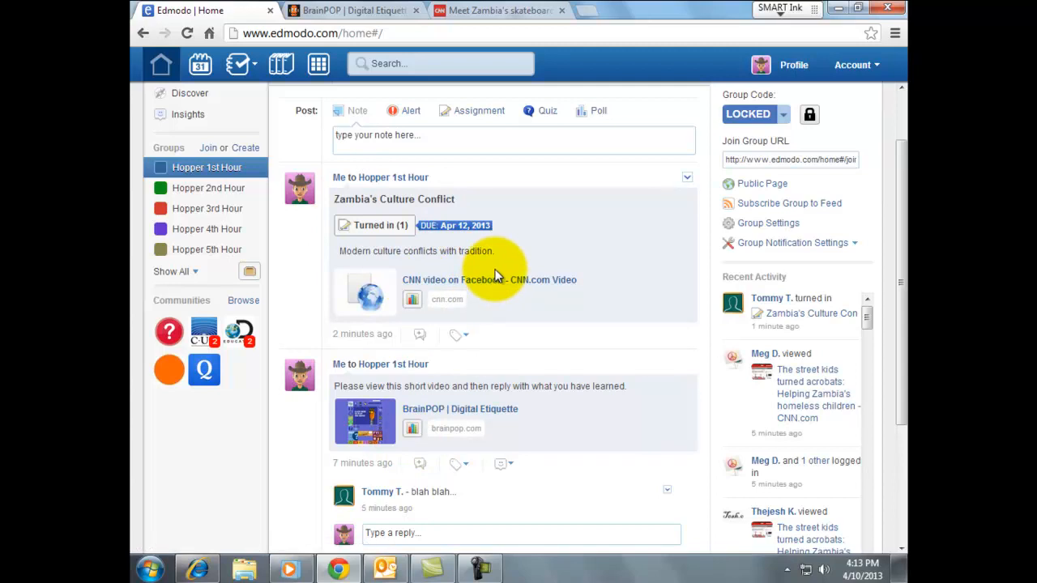
scroll(494, 279, "up", 2)
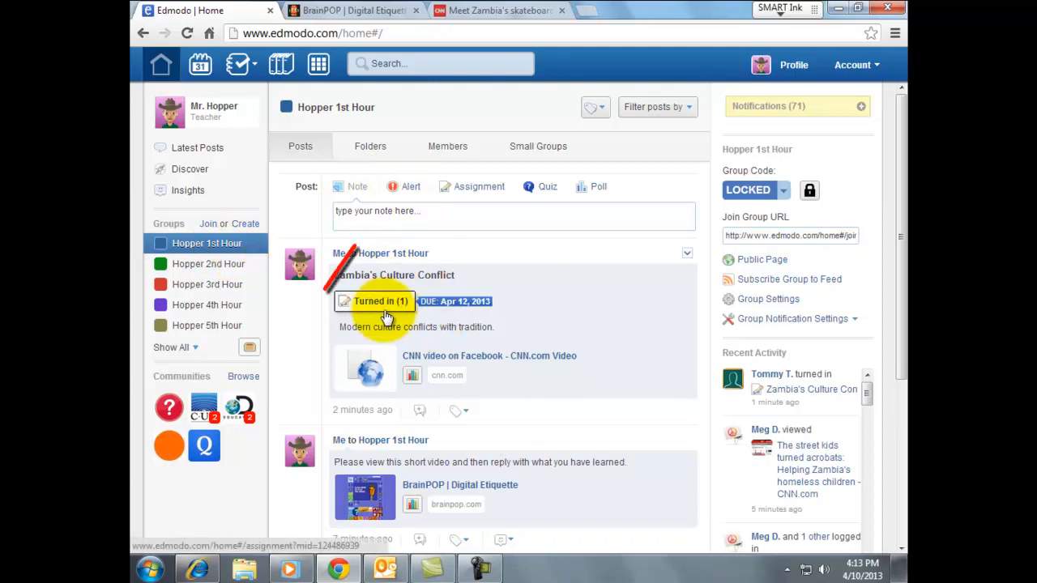
Award the Edmodo-made Student of the Month badge to the student in the 1st Hour group's member list.
left_click(447, 147)
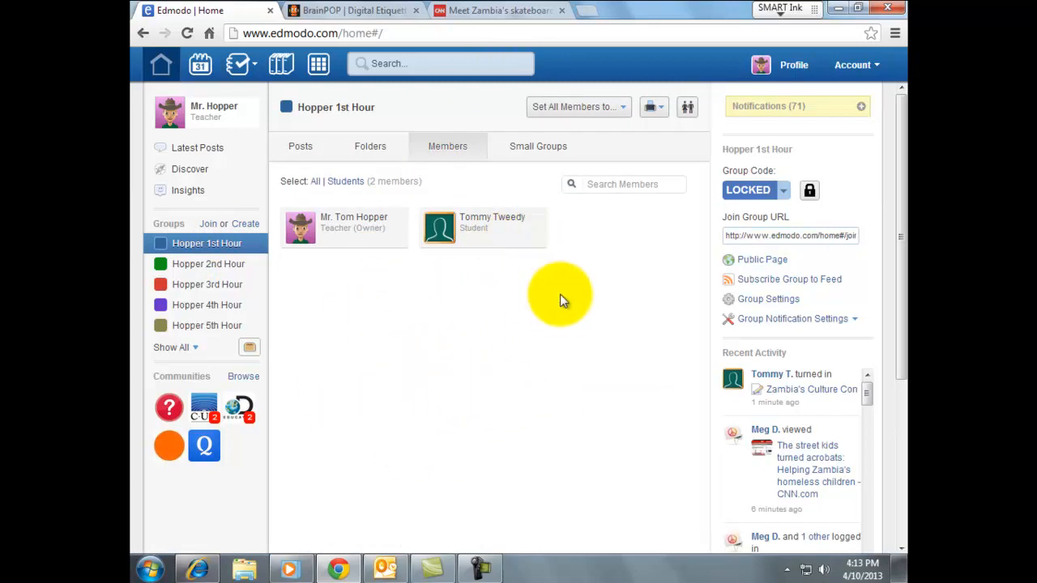
left_click(515, 247)
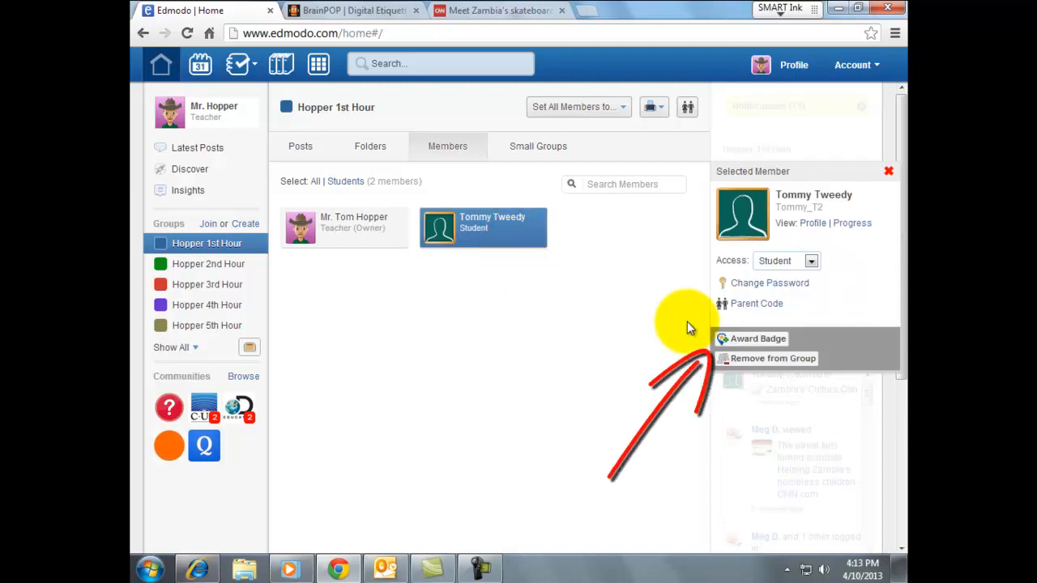
left_click(742, 340)
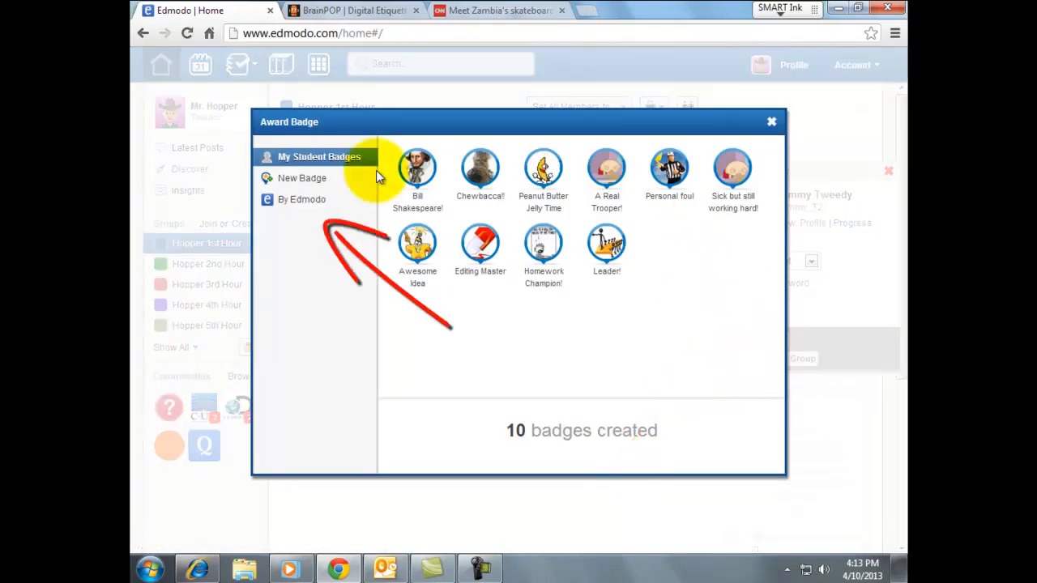
left_click(312, 201)
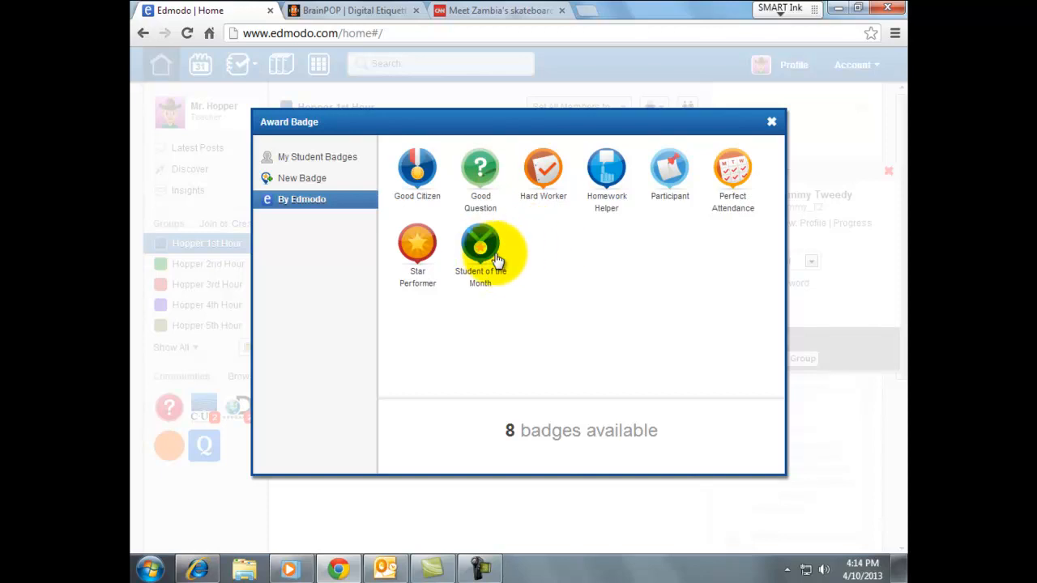
left_click(483, 250)
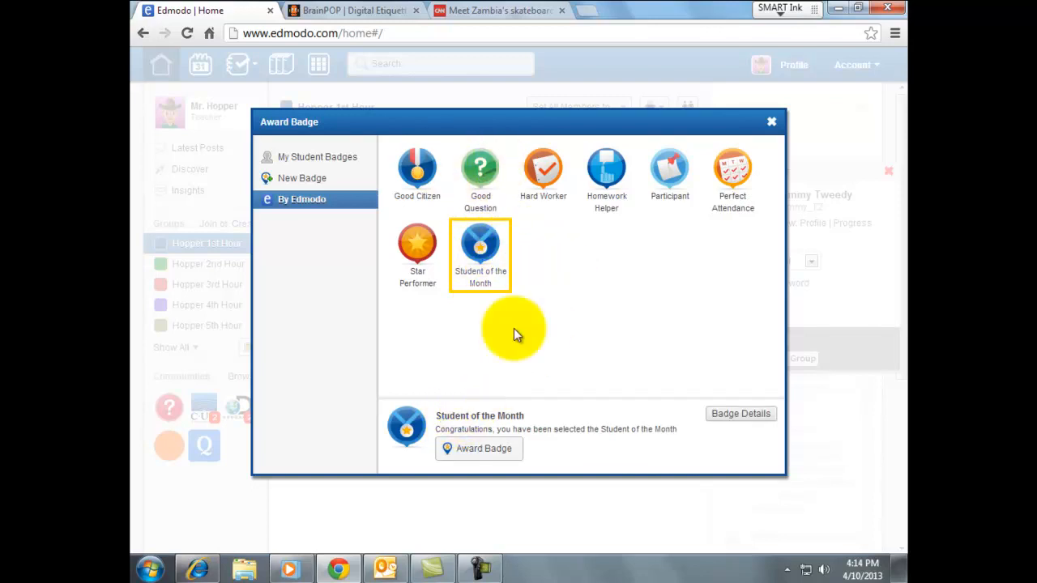
left_click(483, 449)
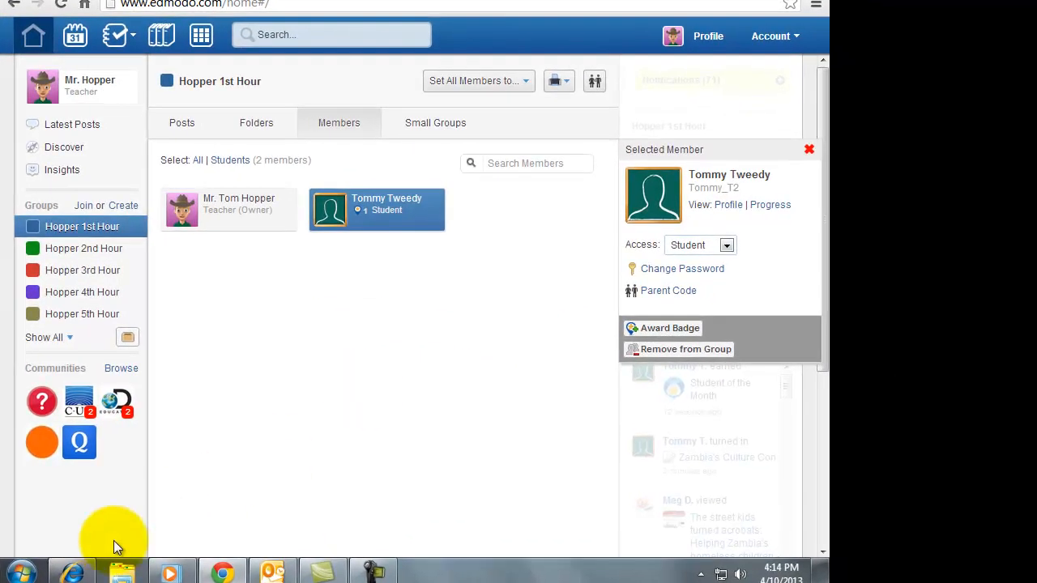
Switch to the student account in Internet Explorer, examine the 1st Hour posts and profile badges, and return home.
left_click(71, 572)
left_click(77, 304)
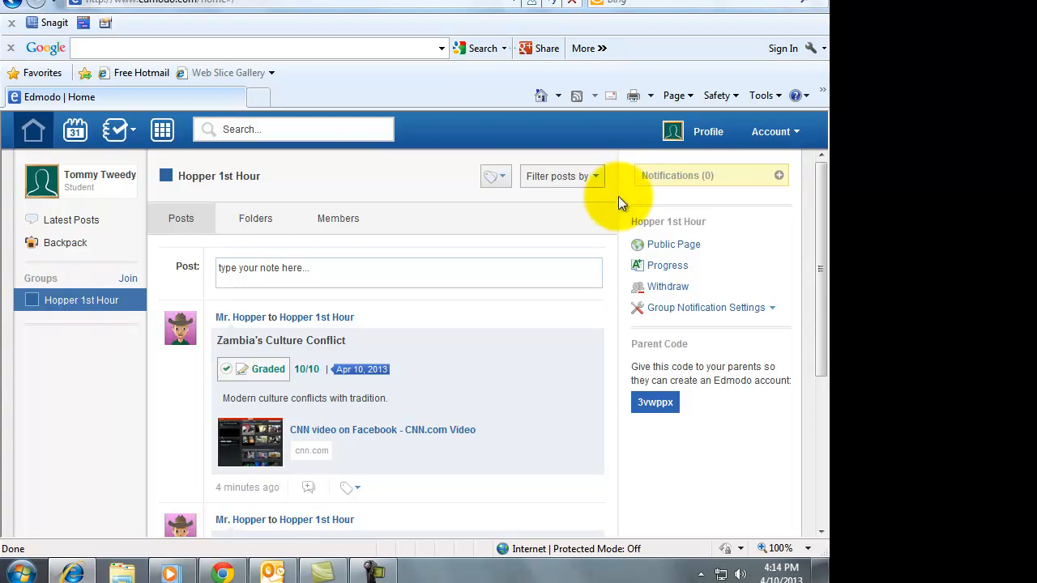
left_click(710, 133)
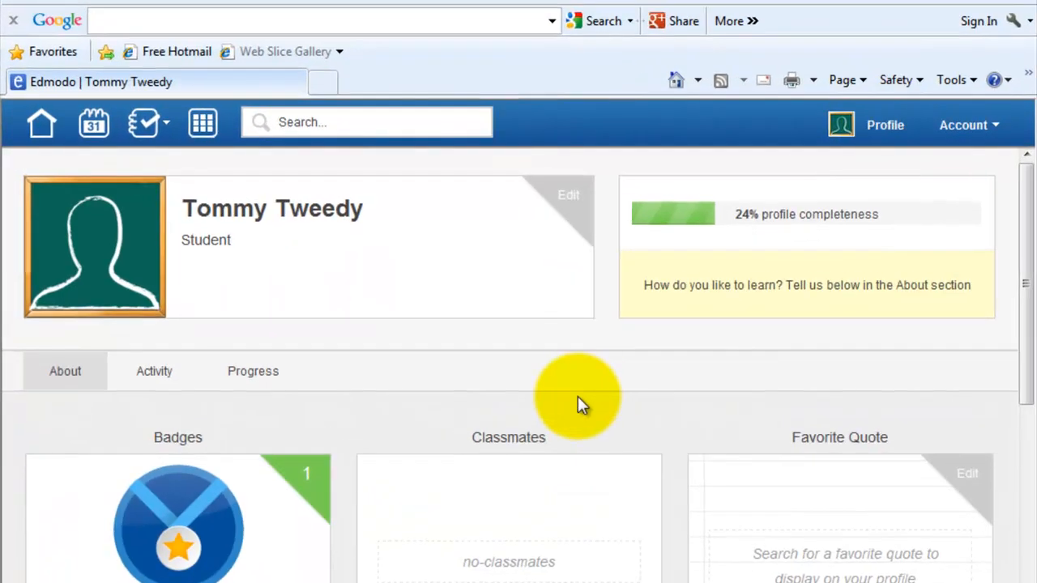
scroll(578, 397, "down", 3)
scroll(389, 423, "down", 3)
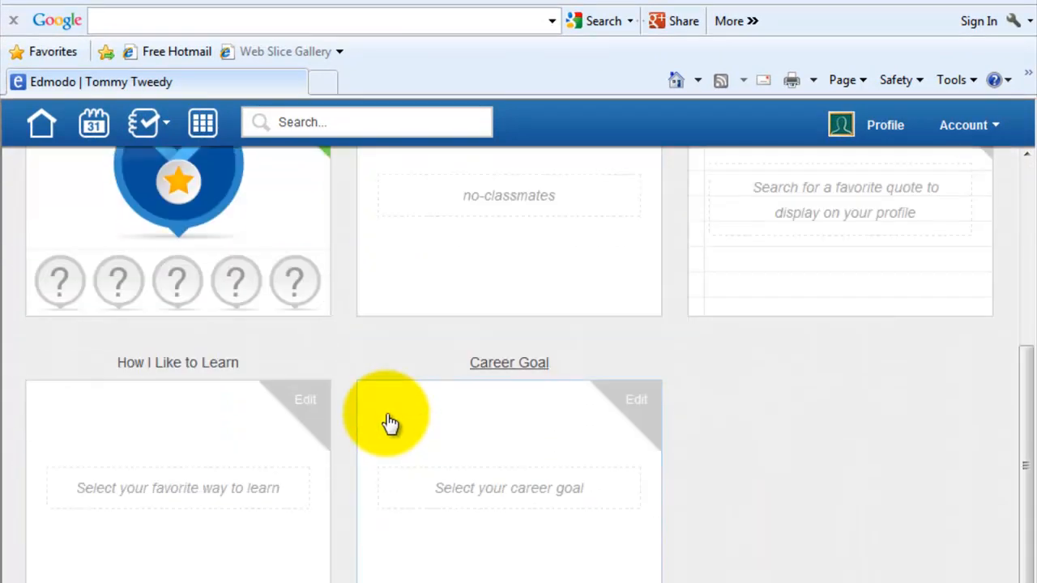
scroll(336, 357, "up", 1)
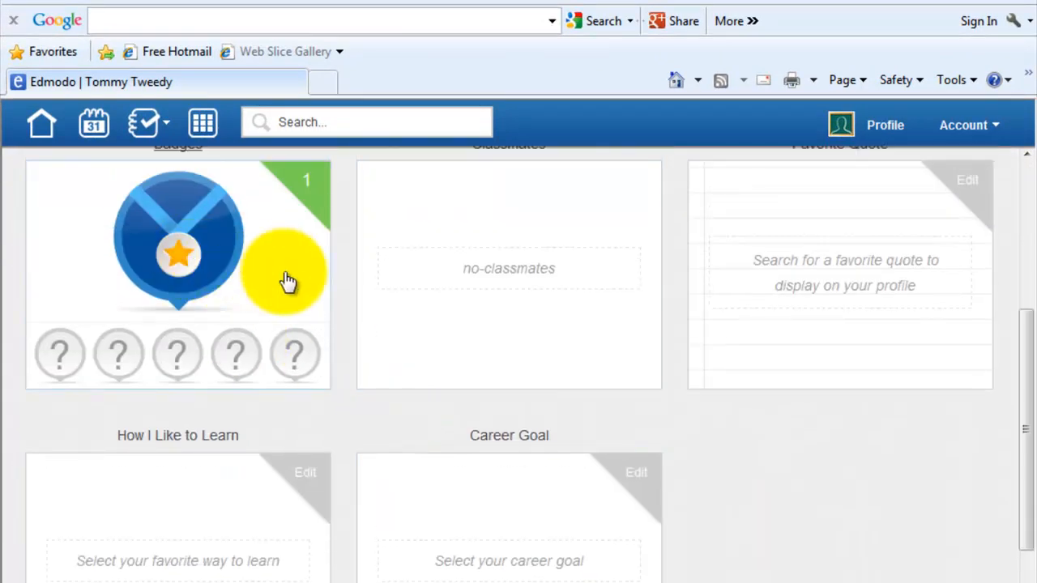
scroll(291, 279, "up", 4)
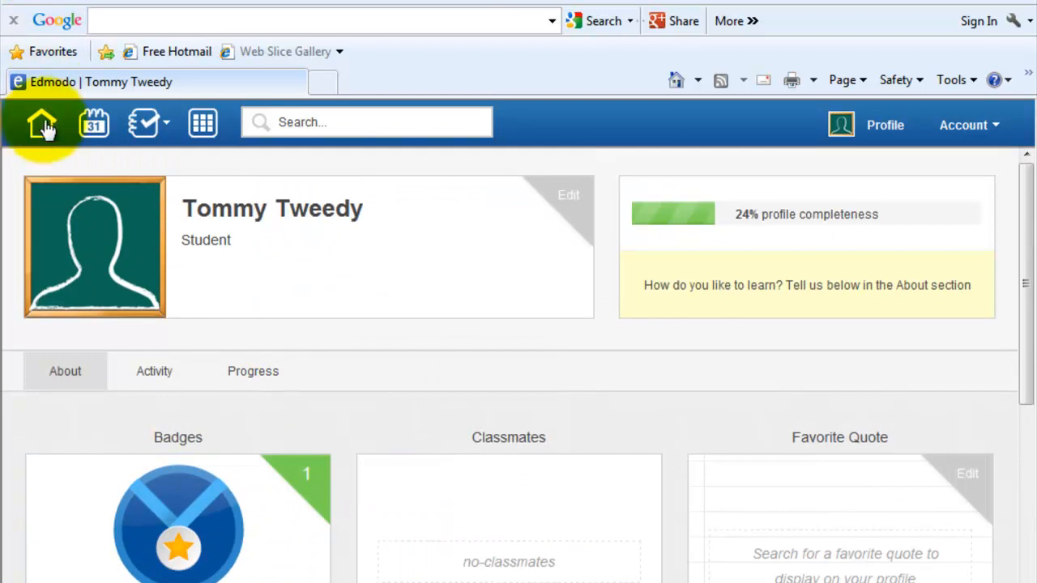
left_click(41, 129)
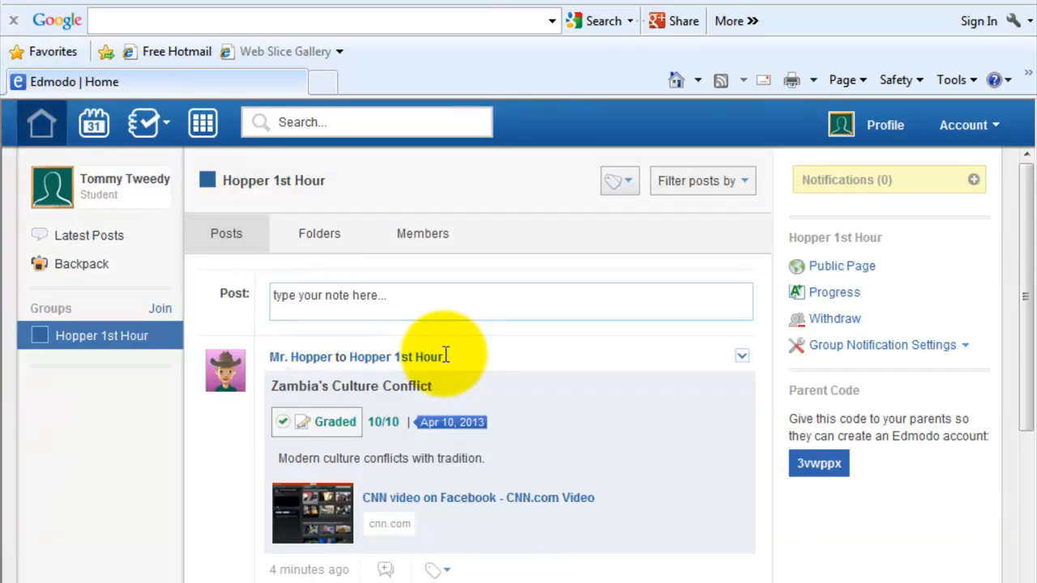